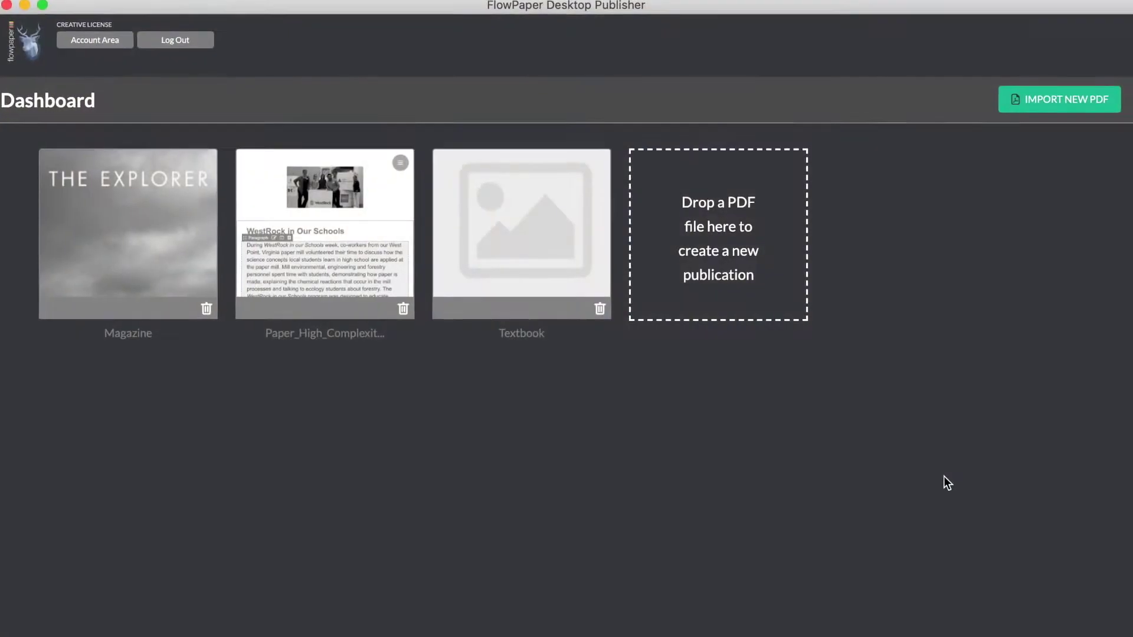
- Select the New Zealand brochure PDF for import
{"action": "left_click", "coordinate": [734, 254]}
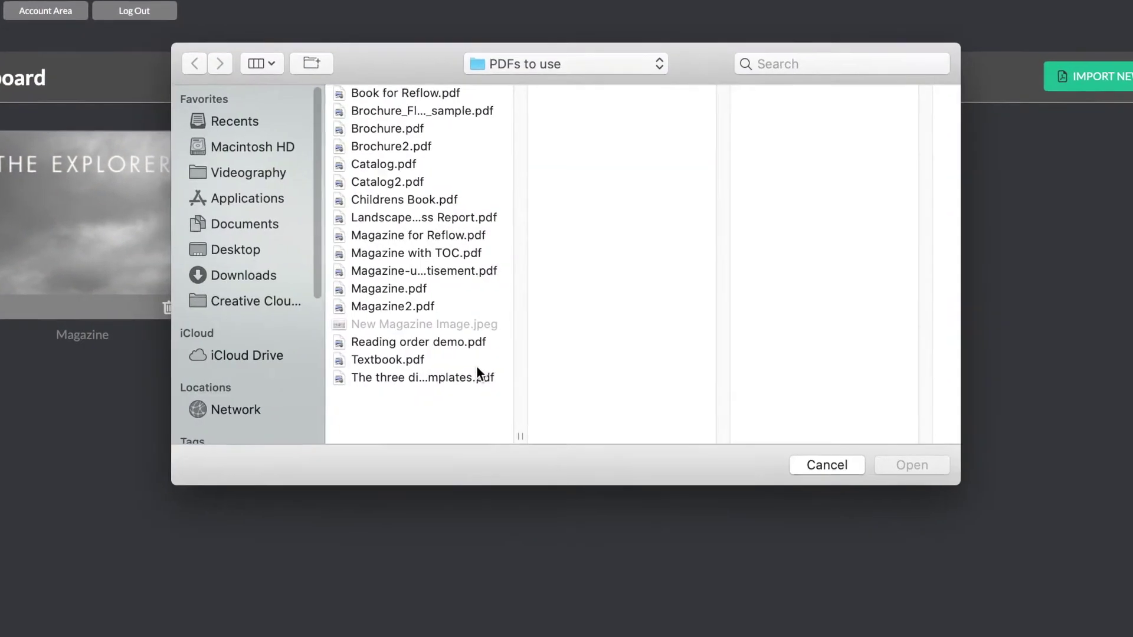
{"action": "left_click", "coordinate": [476, 377]}
{"action": "left_click", "coordinate": [902, 467]}
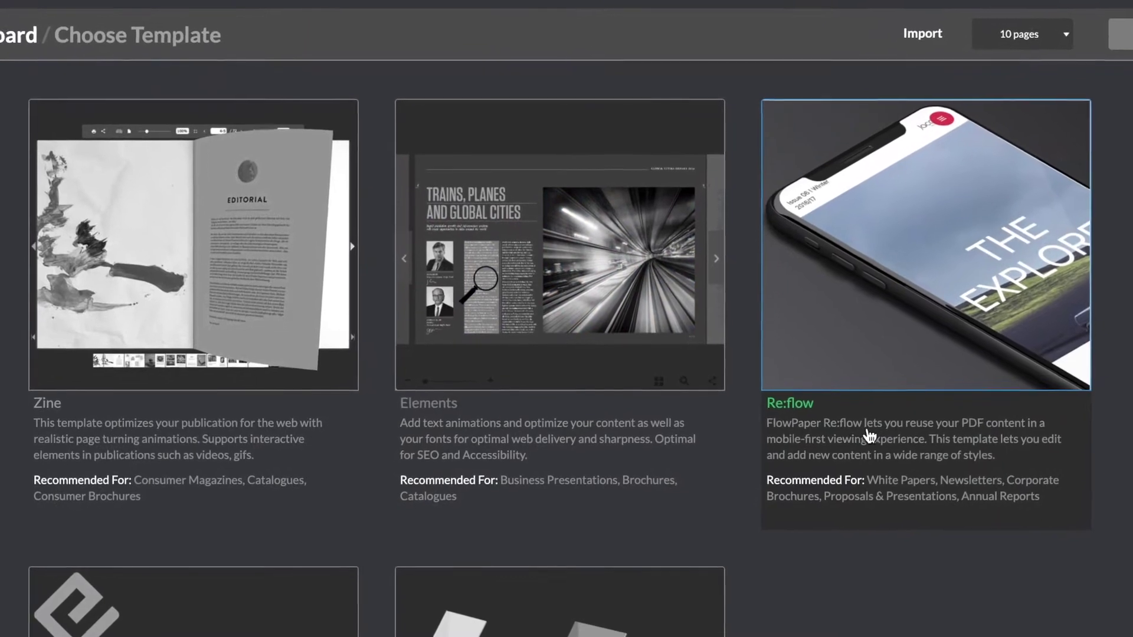
- Choose the Zine 3D Accelerated template, finish importing, and switch to the mobile preview
{"action": "left_click", "coordinate": [316, 415]}
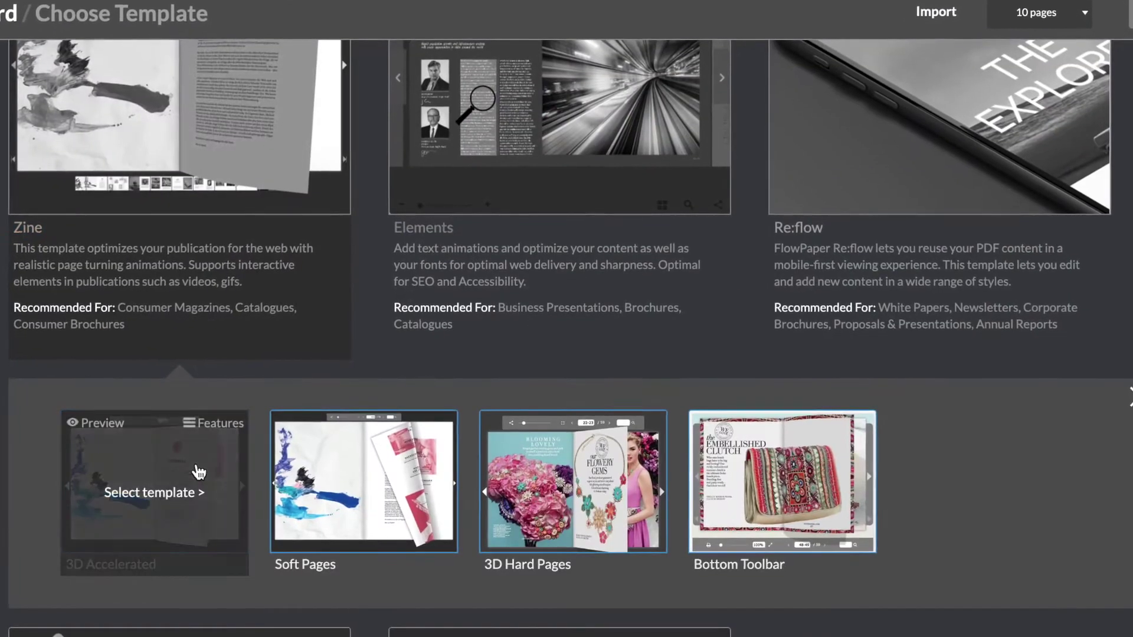
{"action": "left_click", "coordinate": [200, 487]}
{"action": "left_click", "coordinate": [764, 511]}
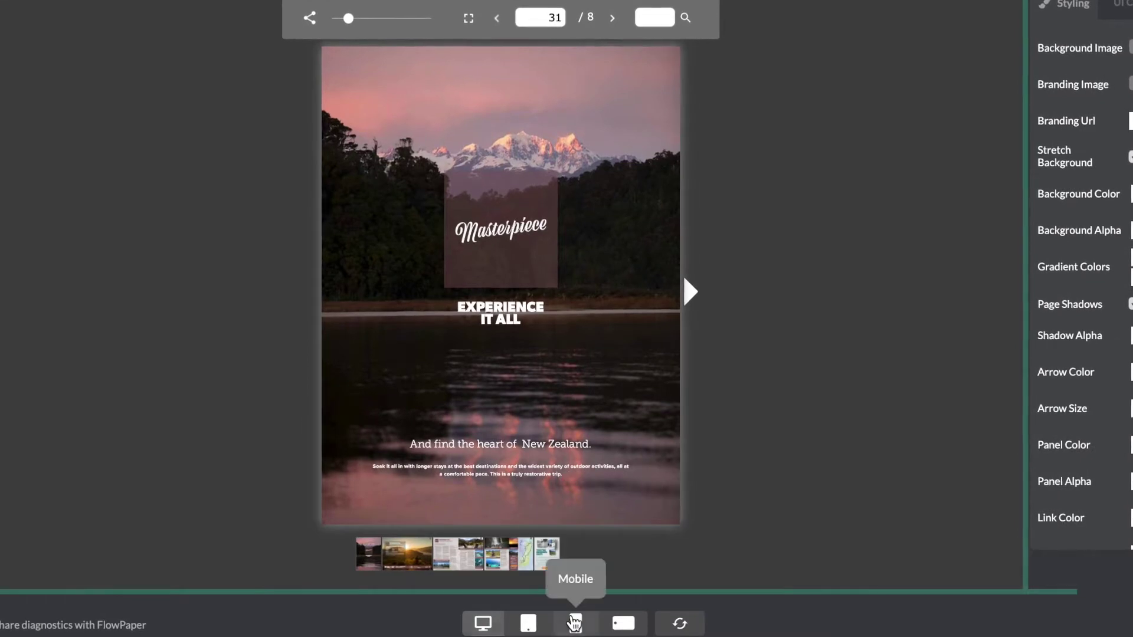
{"action": "left_click", "coordinate": [576, 623]}
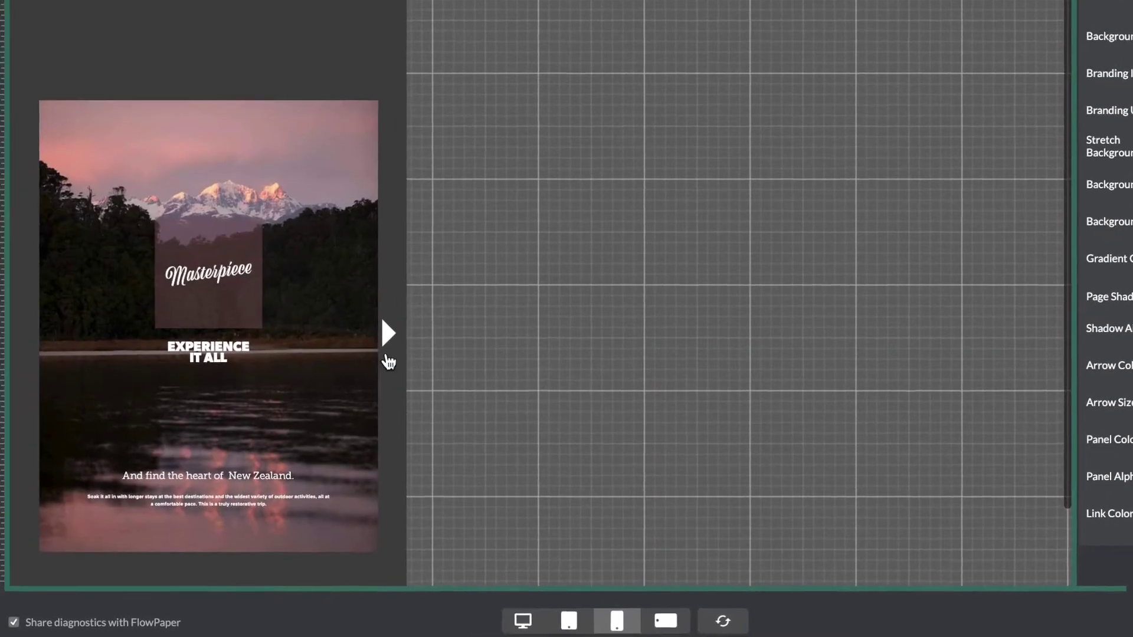
- Flip through three pages of the brochure in the mobile preview
{"action": "left_click", "coordinate": [351, 347]}
{"action": "left_click", "coordinate": [405, 333]}
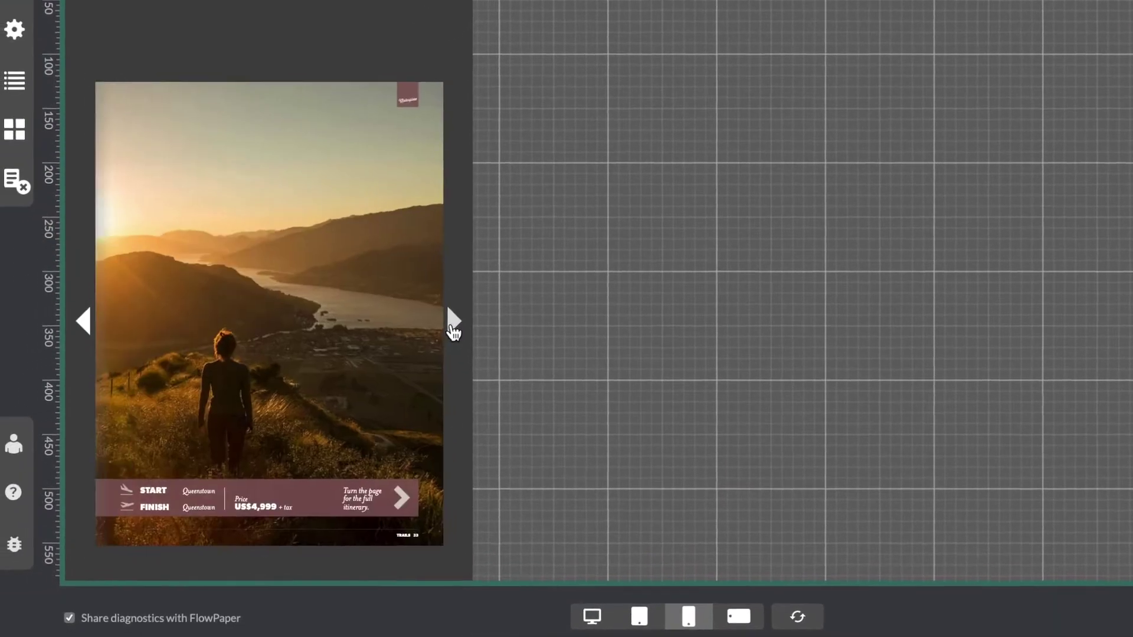
{"action": "left_click", "coordinate": [404, 334]}
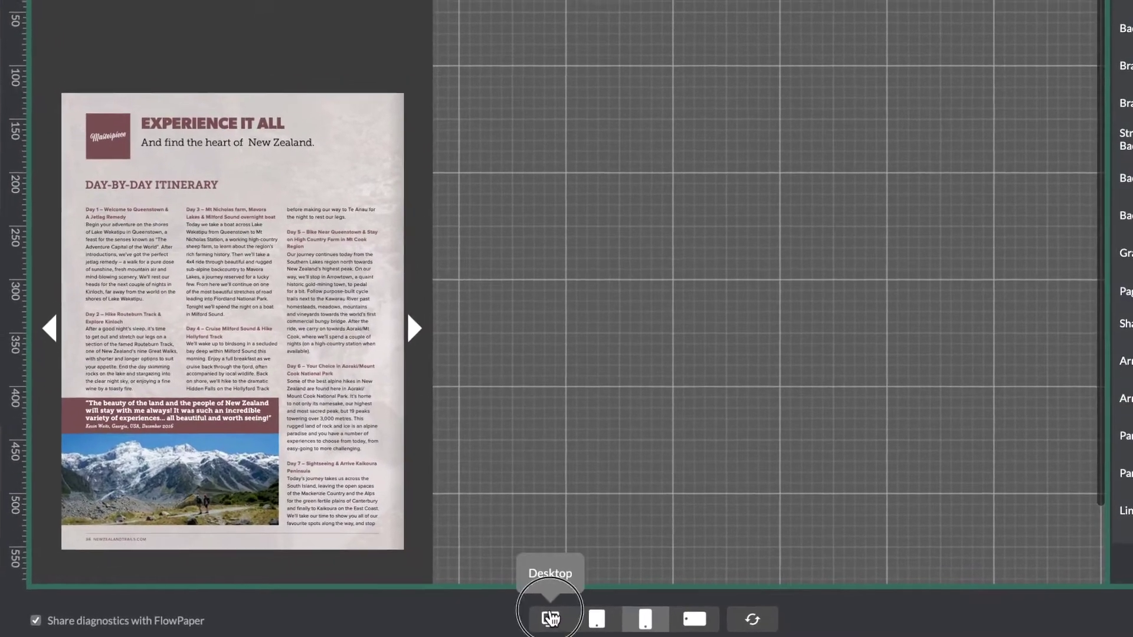
- Return to the desktop preview and page through the spreads to the South Island map
{"action": "left_click", "coordinate": [551, 618]}
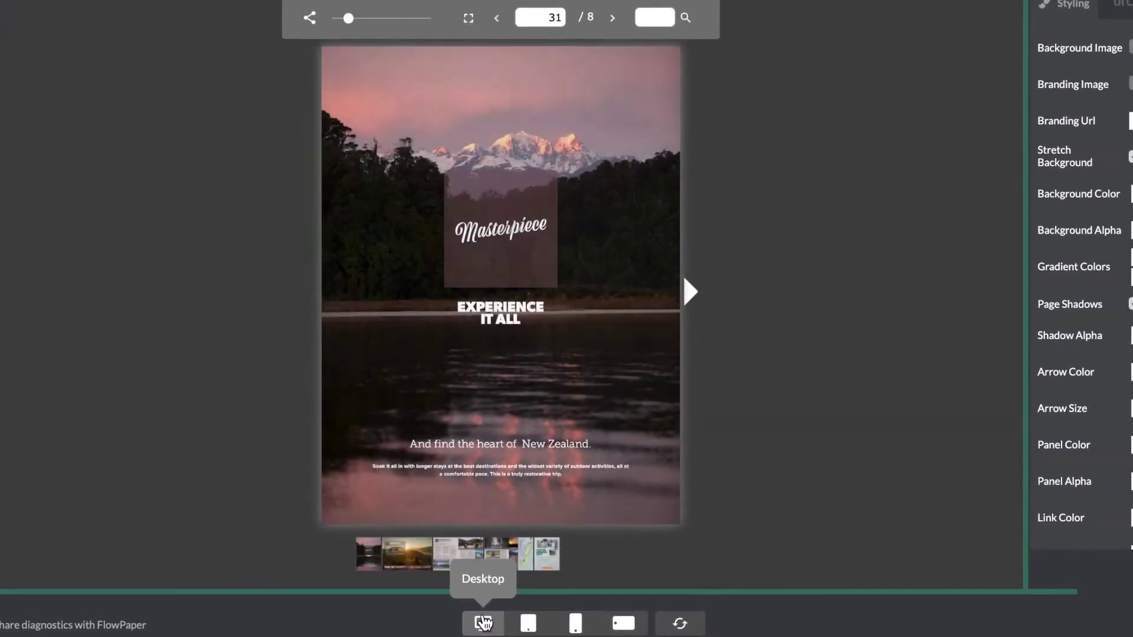
{"action": "left_click", "coordinate": [689, 295]}
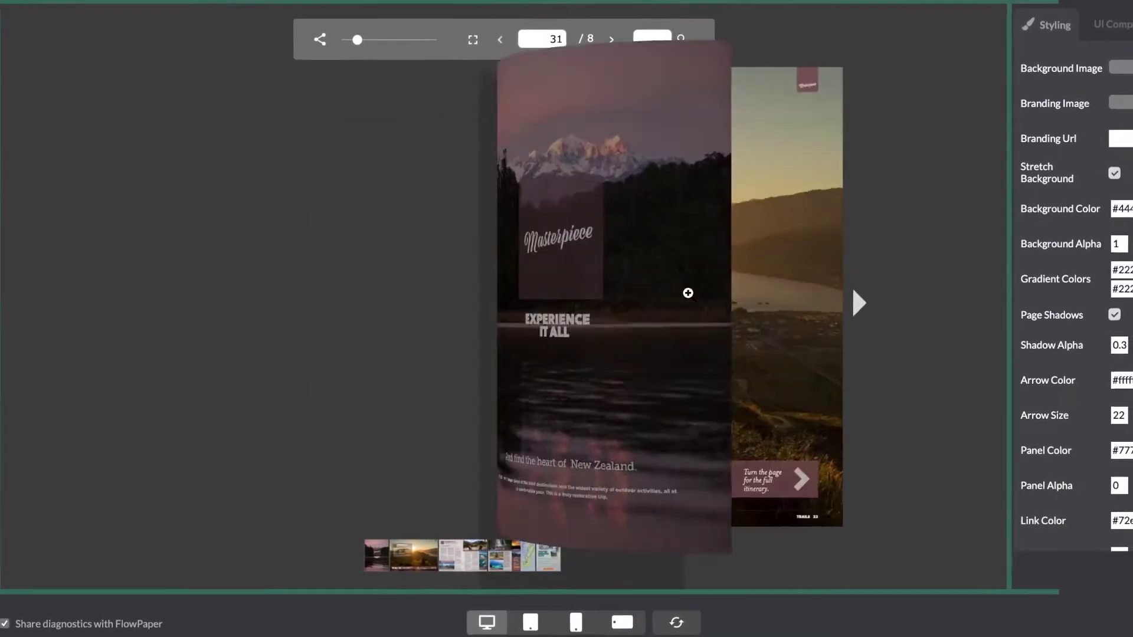
{"action": "left_click", "coordinate": [854, 308]}
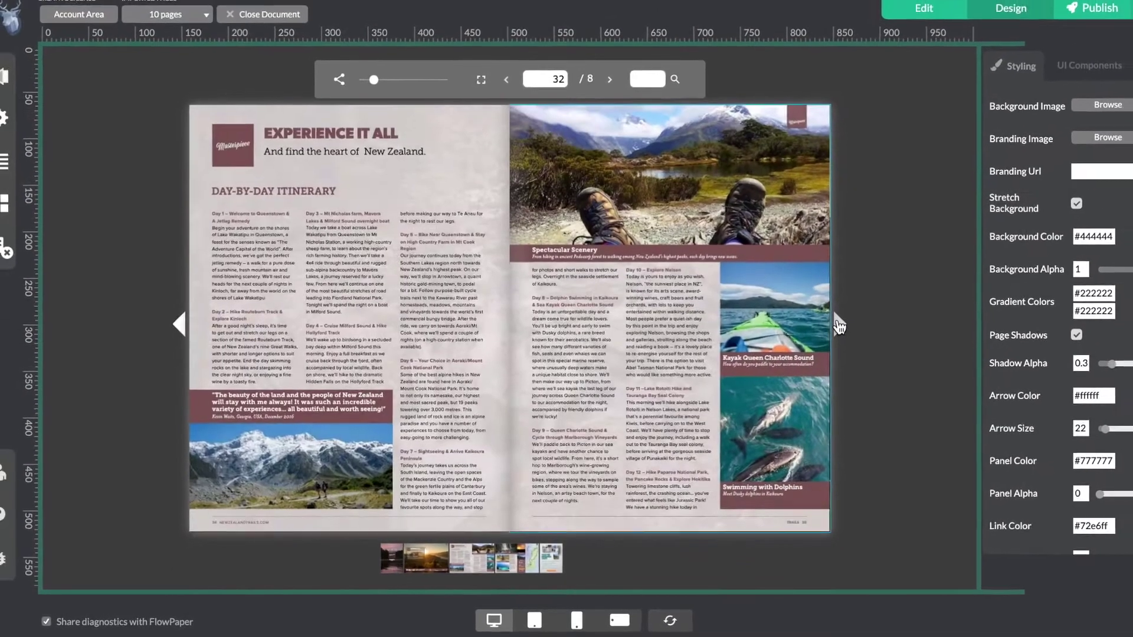
{"action": "left_click", "coordinate": [838, 326]}
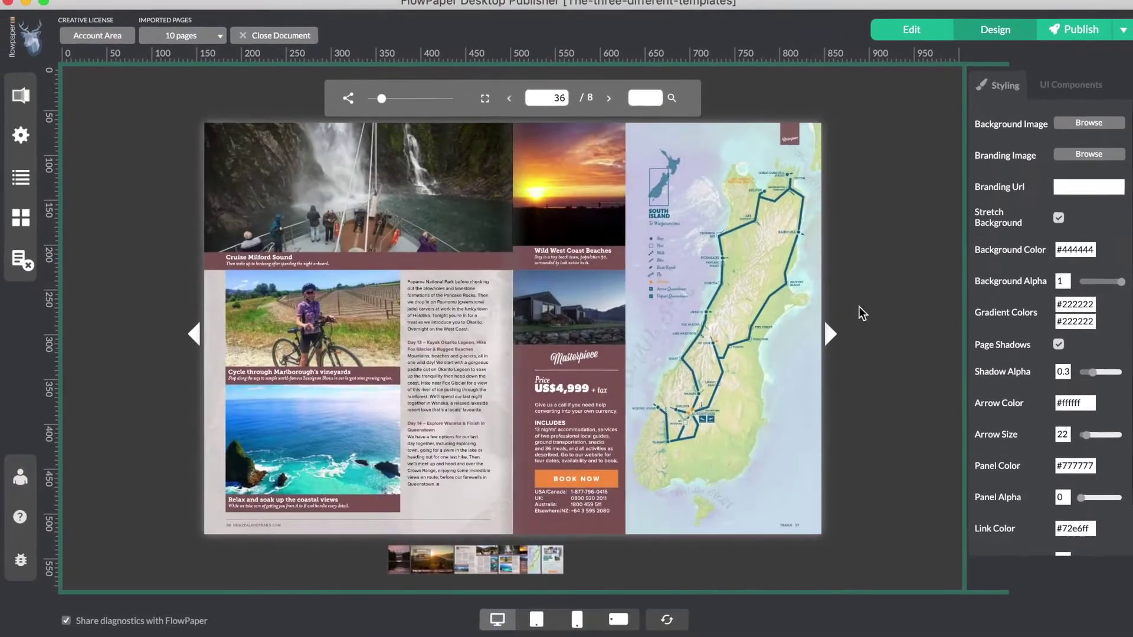
{"action": "left_click", "coordinate": [911, 36]}
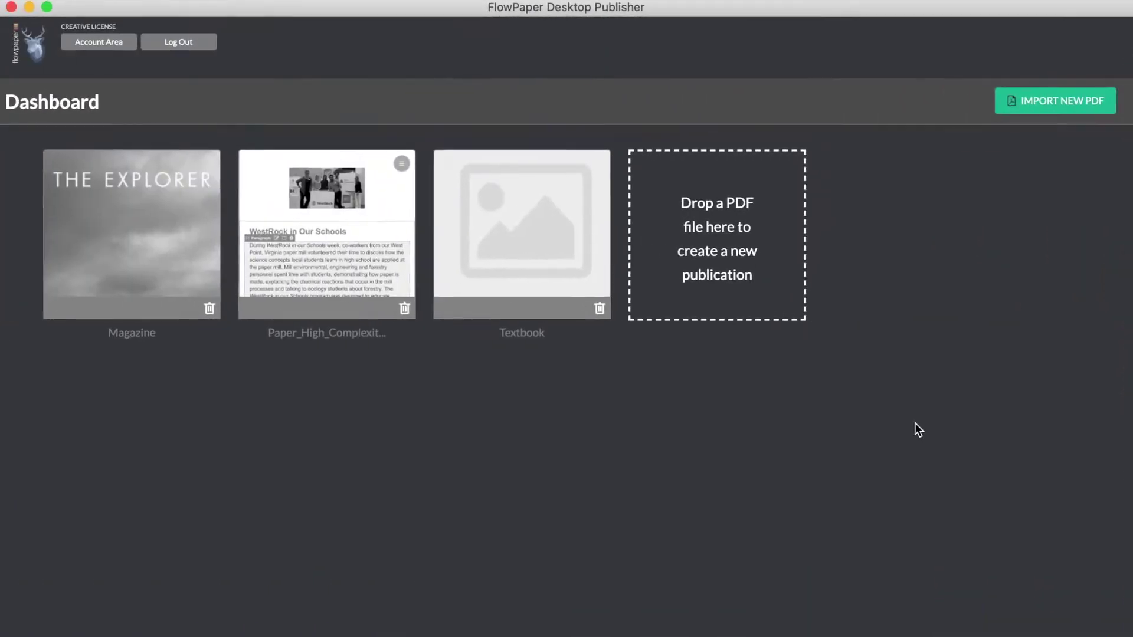
- Select The three different templates.pdf for a new import
{"action": "left_click", "coordinate": [730, 247]}
{"action": "left_click", "coordinate": [470, 354]}
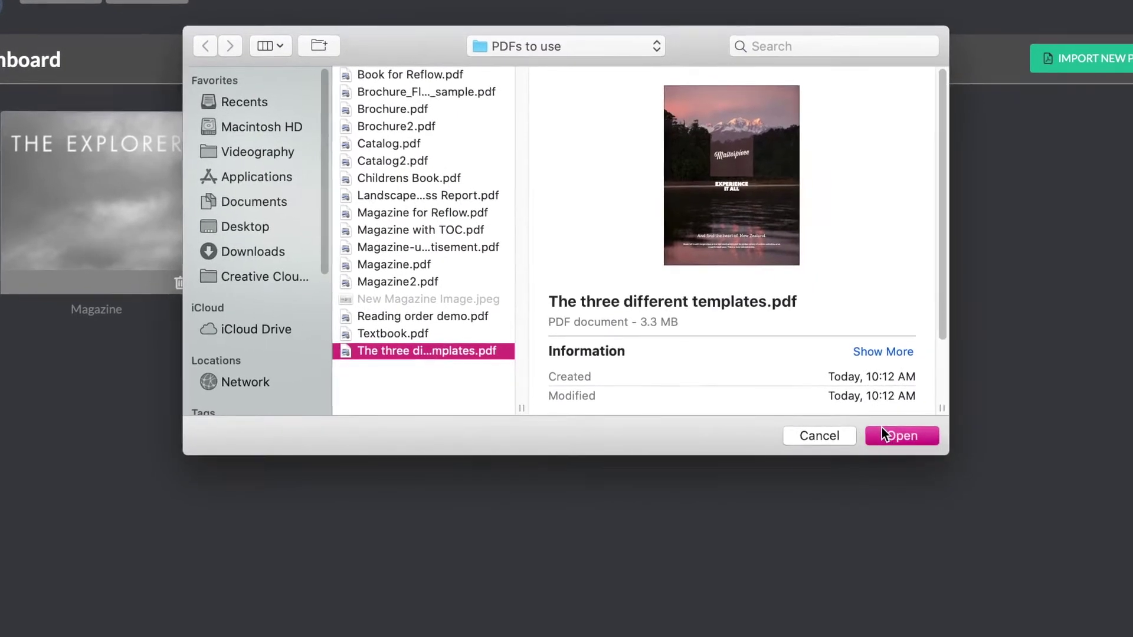
{"action": "left_click", "coordinate": [882, 427]}
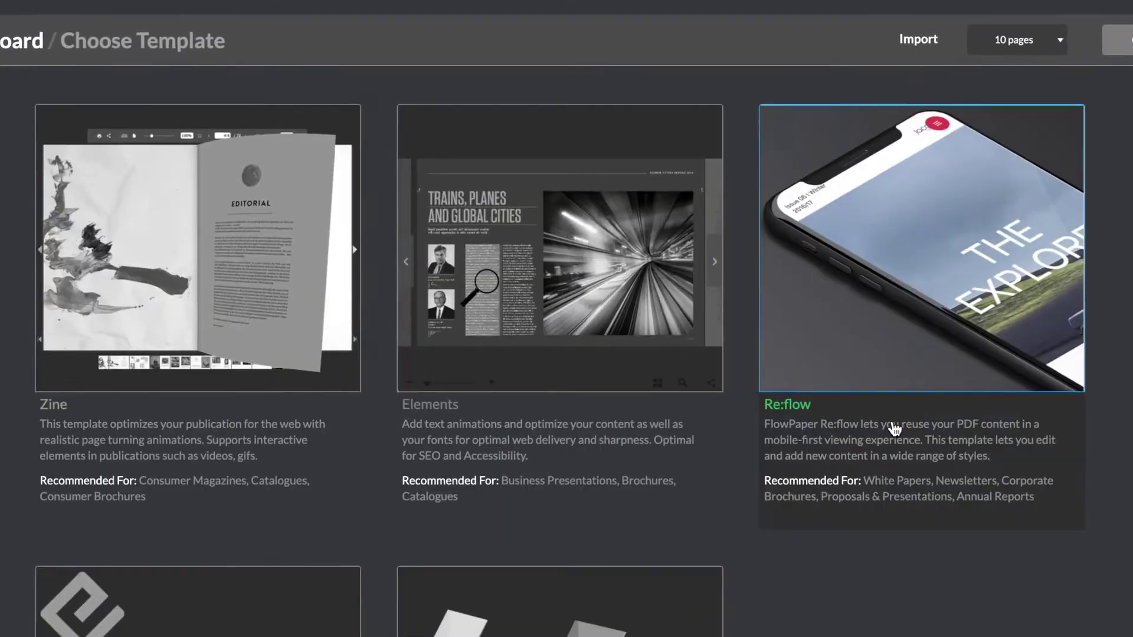
- Choose the Elements Sliding Pages template and continue the import
{"action": "left_click", "coordinate": [640, 310]}
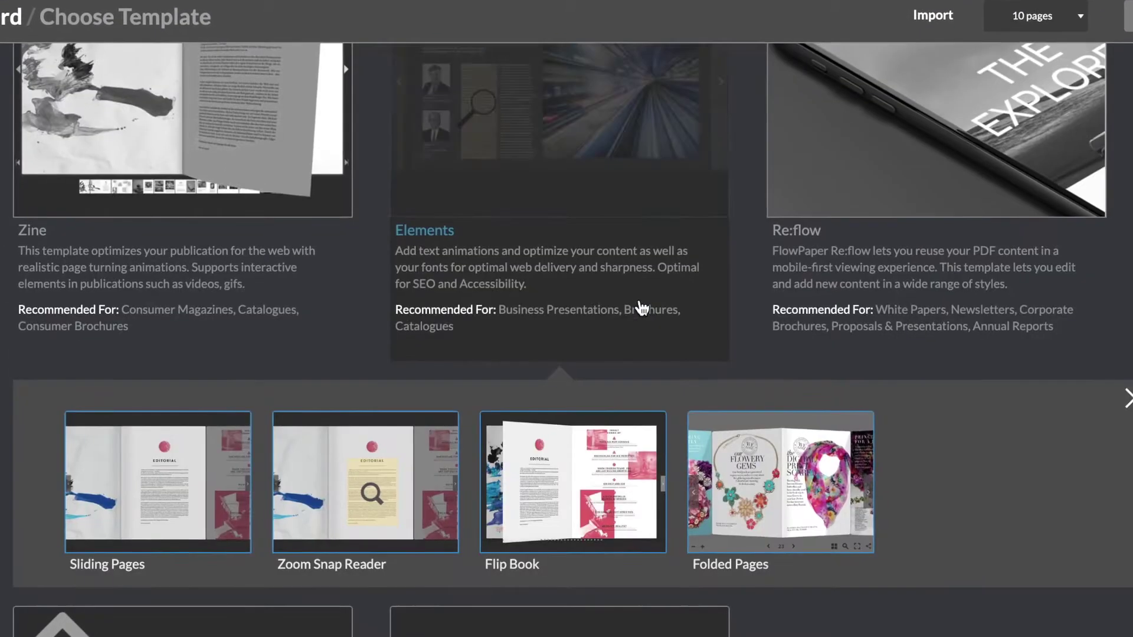
{"action": "left_click", "coordinate": [177, 503]}
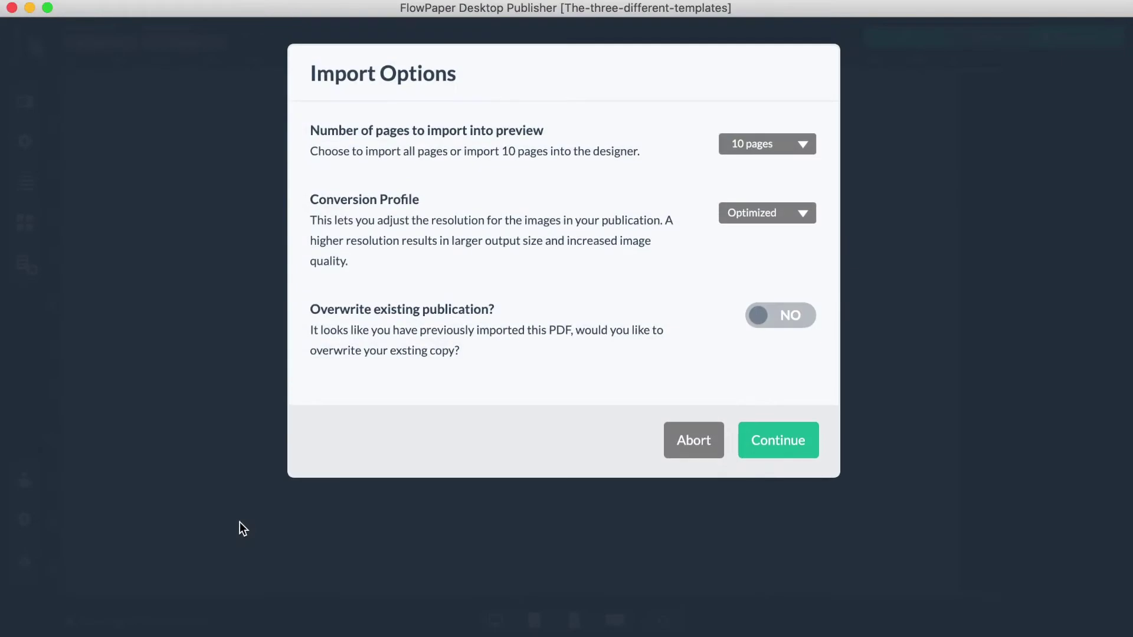
{"action": "left_click", "coordinate": [755, 444]}
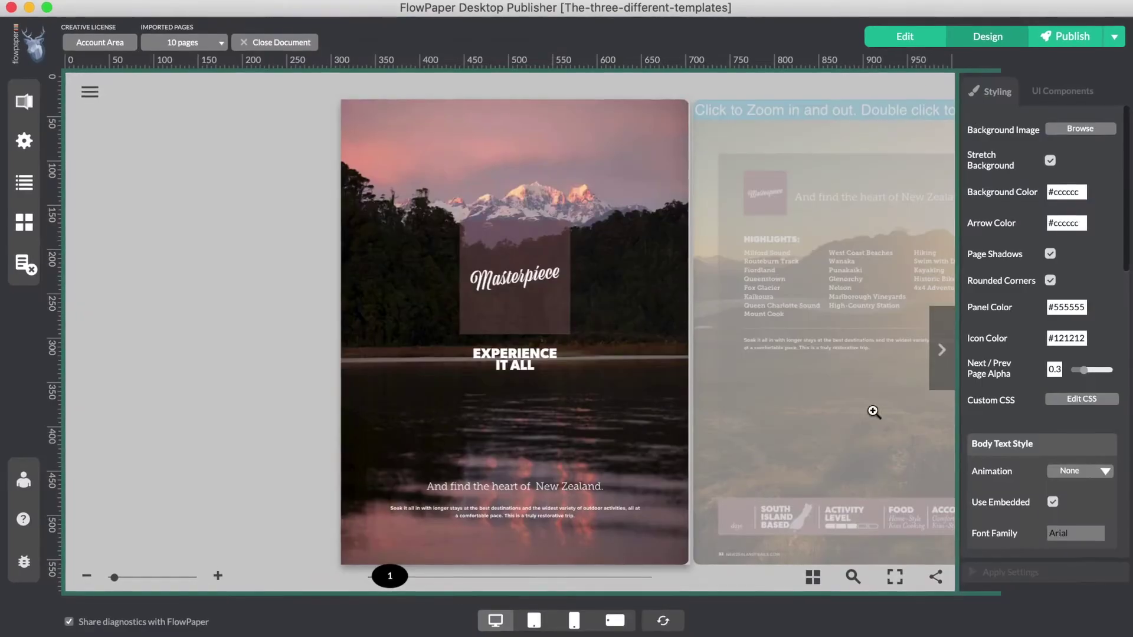
- Page through spreads 2-3, 4-5 and 6-7 of the Elements publication
{"action": "left_click", "coordinate": [942, 350]}
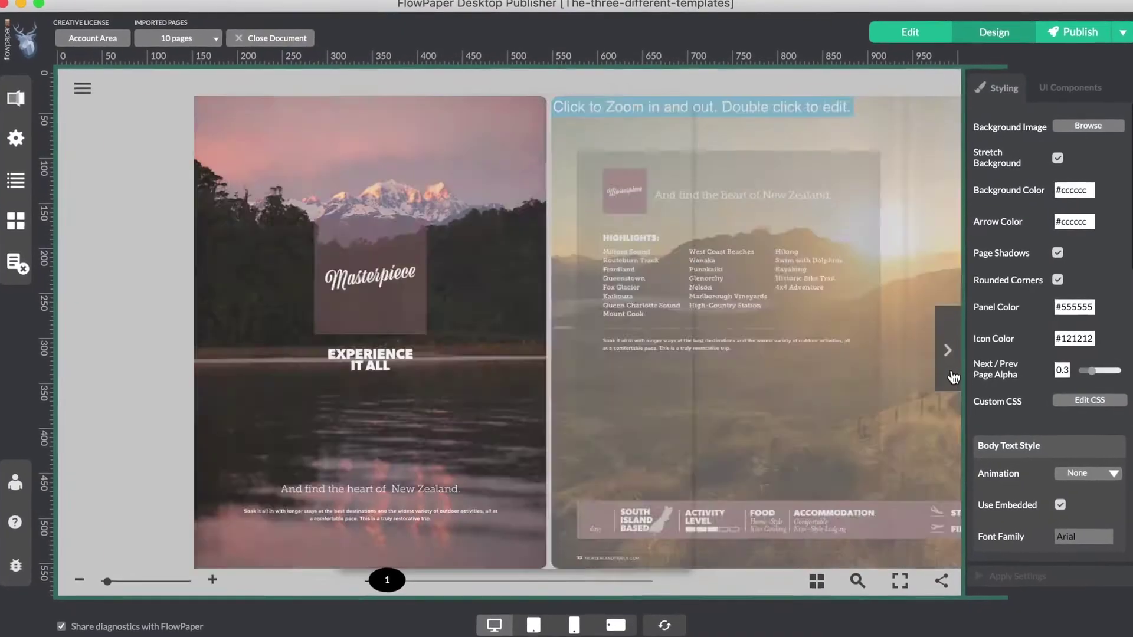
{"action": "left_click", "coordinate": [965, 378]}
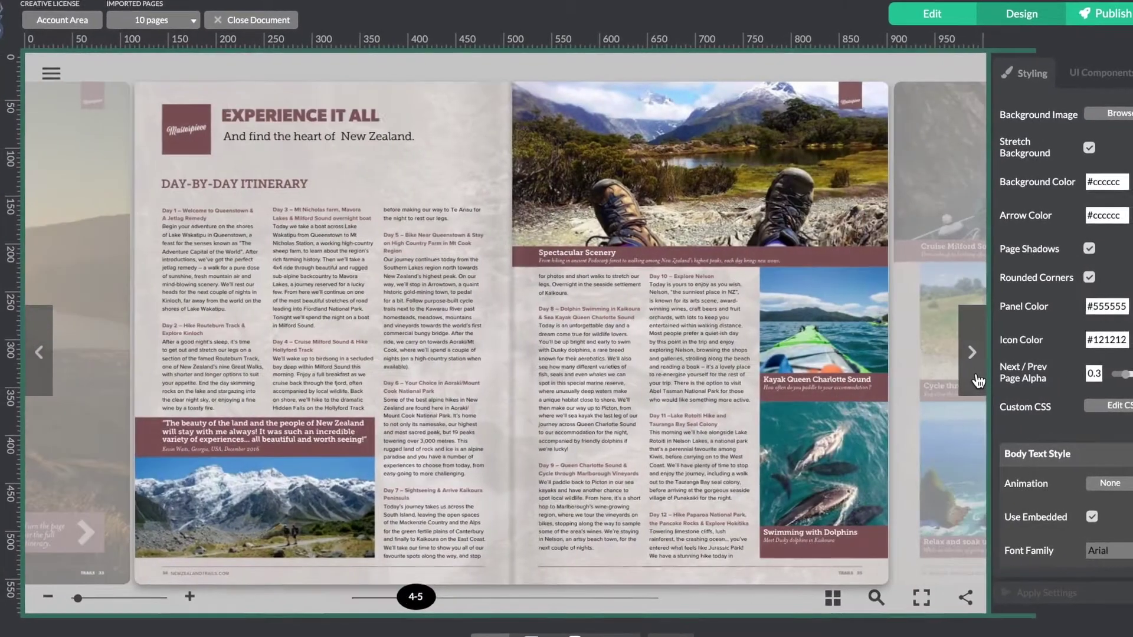
{"action": "left_click", "coordinate": [992, 383]}
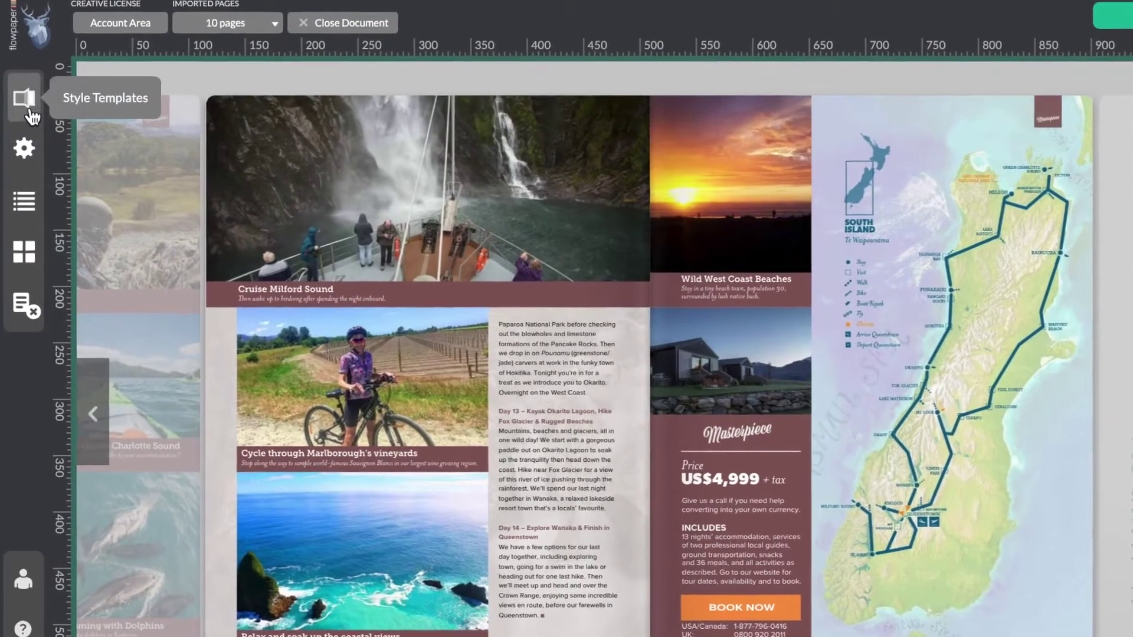
- Apply the Folded Pages Elements style template and turn to the next spread
{"action": "left_click", "coordinate": [28, 110]}
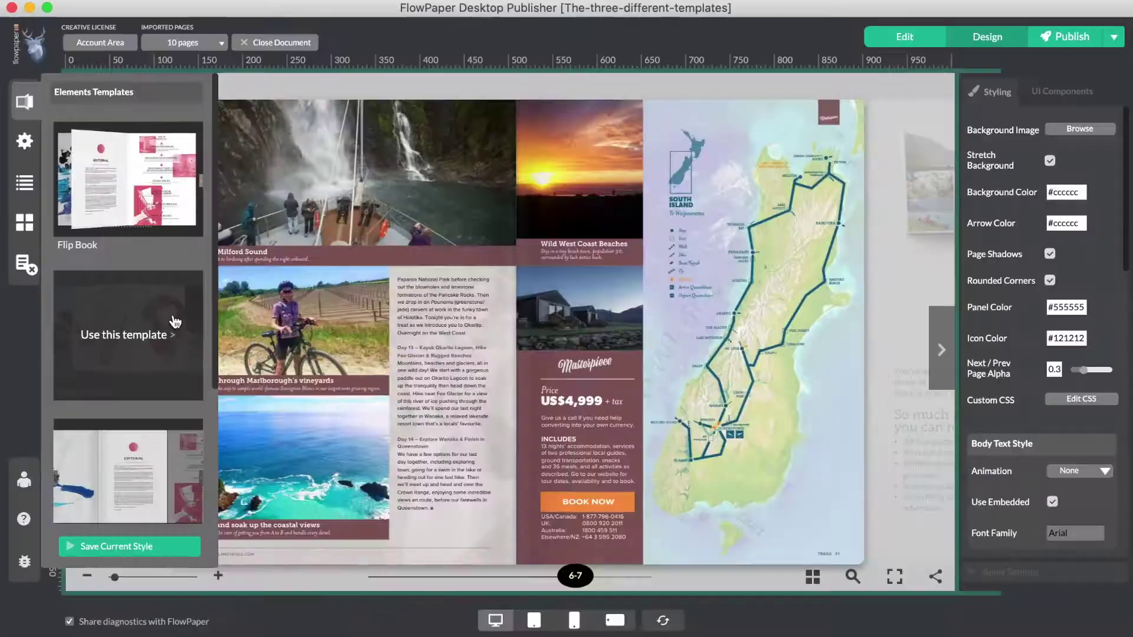
{"action": "left_click", "coordinate": [241, 469]}
{"action": "left_click", "coordinate": [959, 372]}
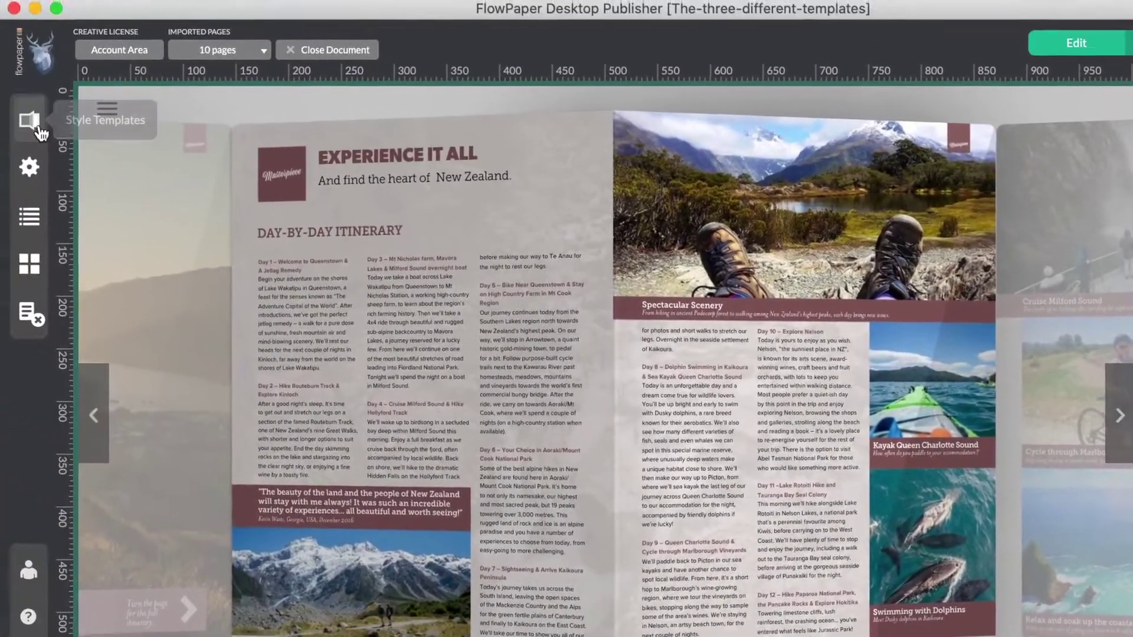
- Apply a different Elements style template and return to the cover in the page editor
{"action": "left_click", "coordinate": [39, 130]}
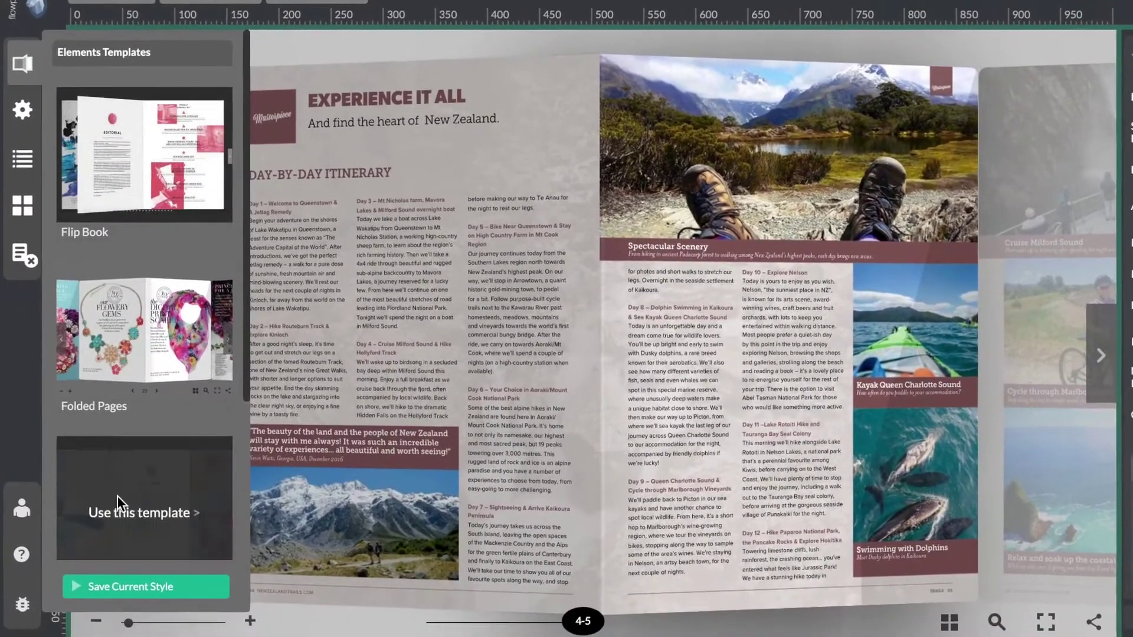
{"action": "left_click", "coordinate": [139, 600]}
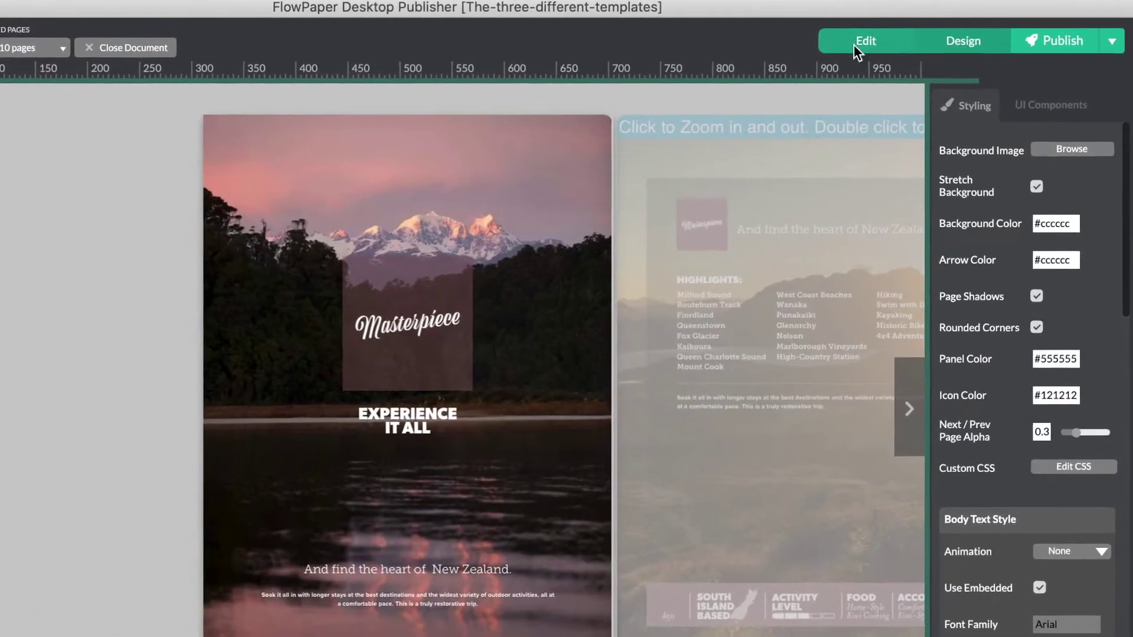
{"action": "left_click", "coordinate": [853, 44]}
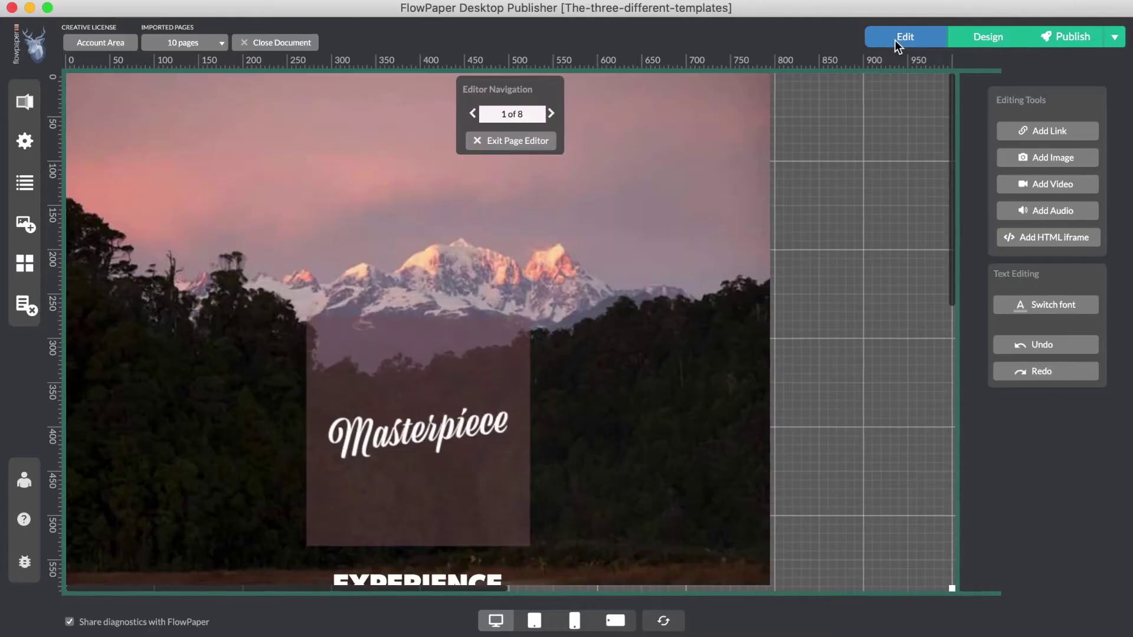
{"action": "left_click_drag", "start_coordinate": [955, 133], "coordinate": [961, 189]}
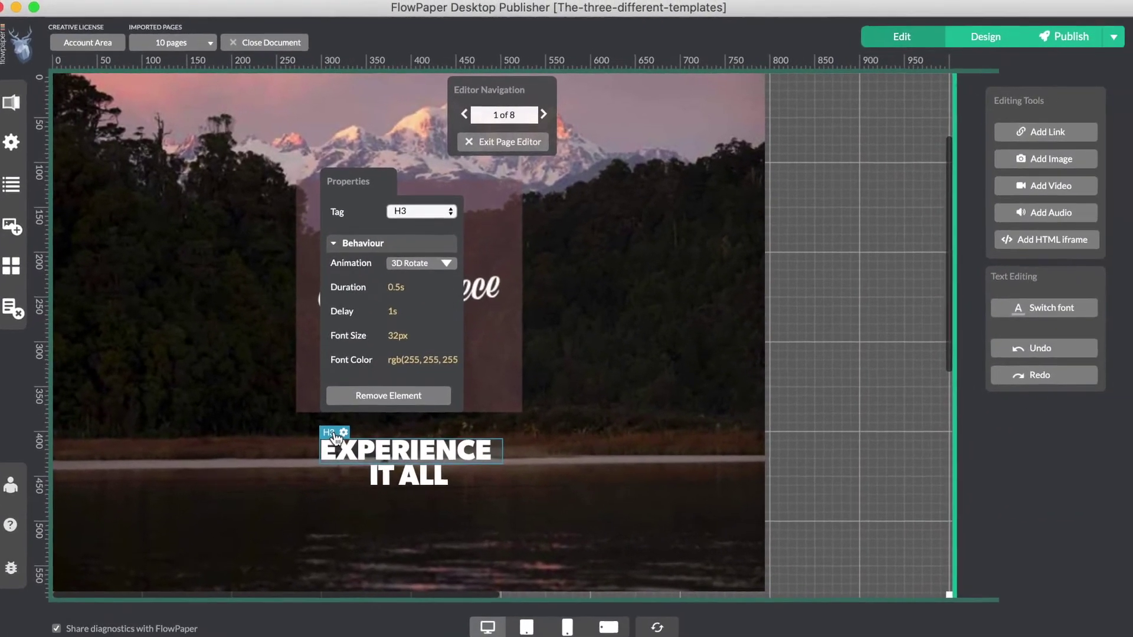
{"action": "left_click", "coordinate": [986, 37]}
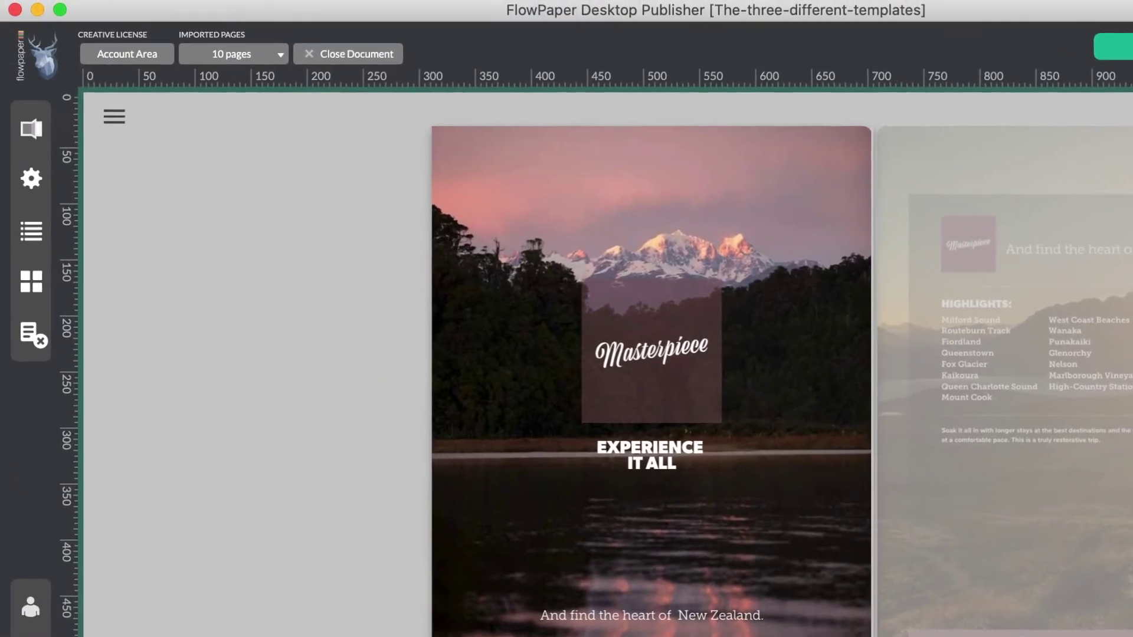
- Open the publication settings and scroll to the Accessibility & SEO section
{"action": "left_click", "coordinate": [32, 179]}
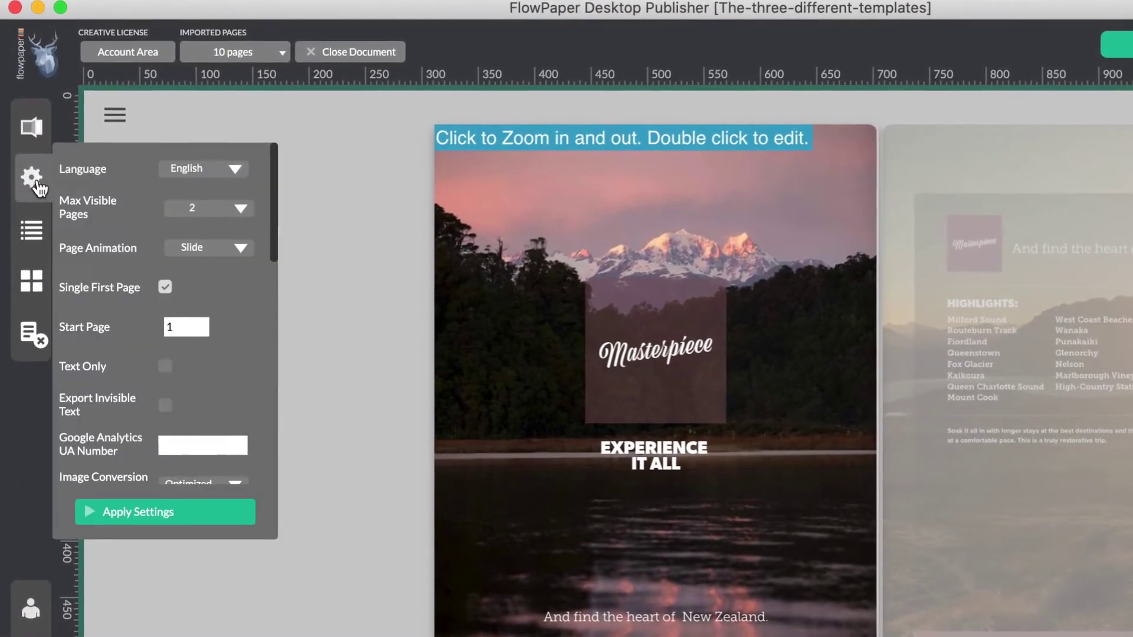
{"action": "left_click_drag", "start_coordinate": [278, 211], "coordinate": [260, 377]}
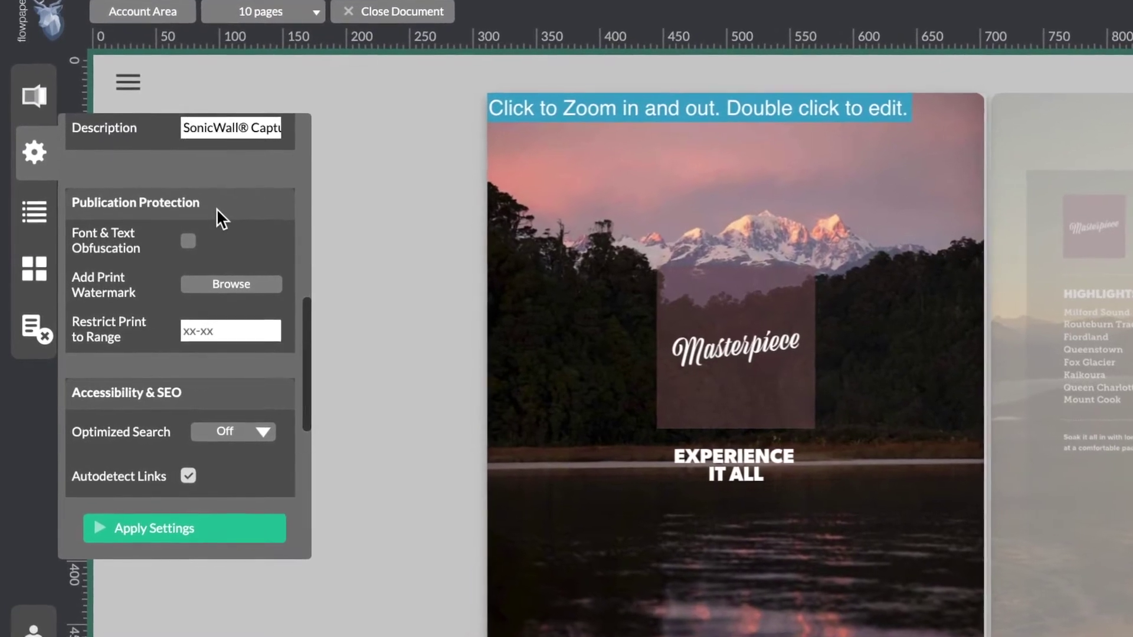
{"action": "left_click_drag", "start_coordinate": [316, 313], "coordinate": [323, 403]}
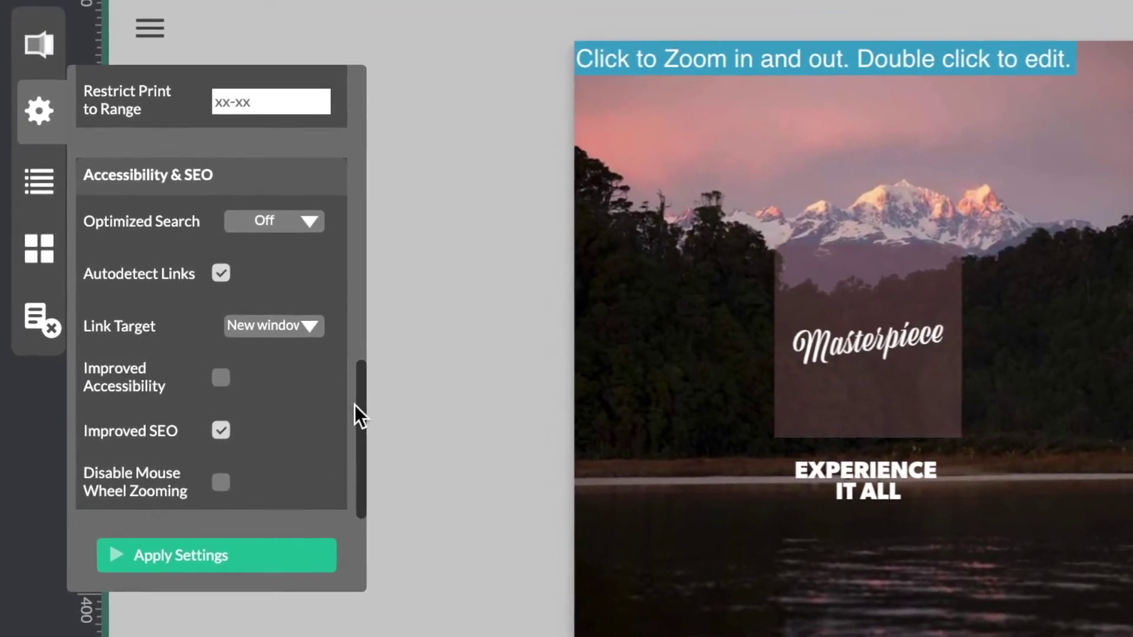
- Keep Optimized Search set to Off and uncheck Improved SEO
{"action": "left_click", "coordinate": [314, 220]}
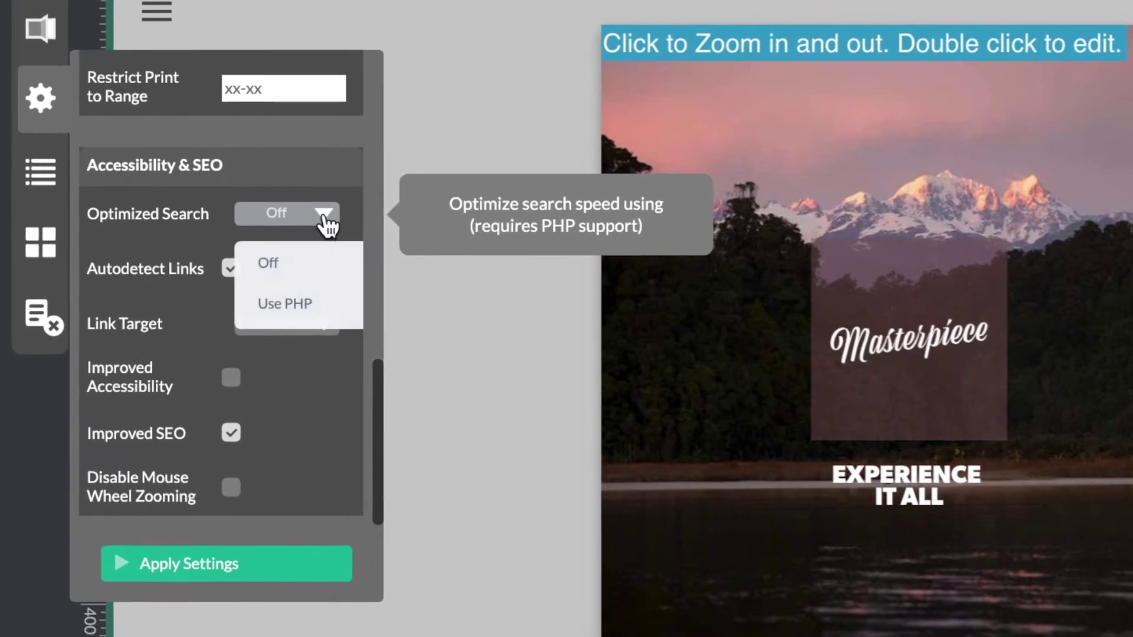
{"action": "left_click", "coordinate": [331, 219]}
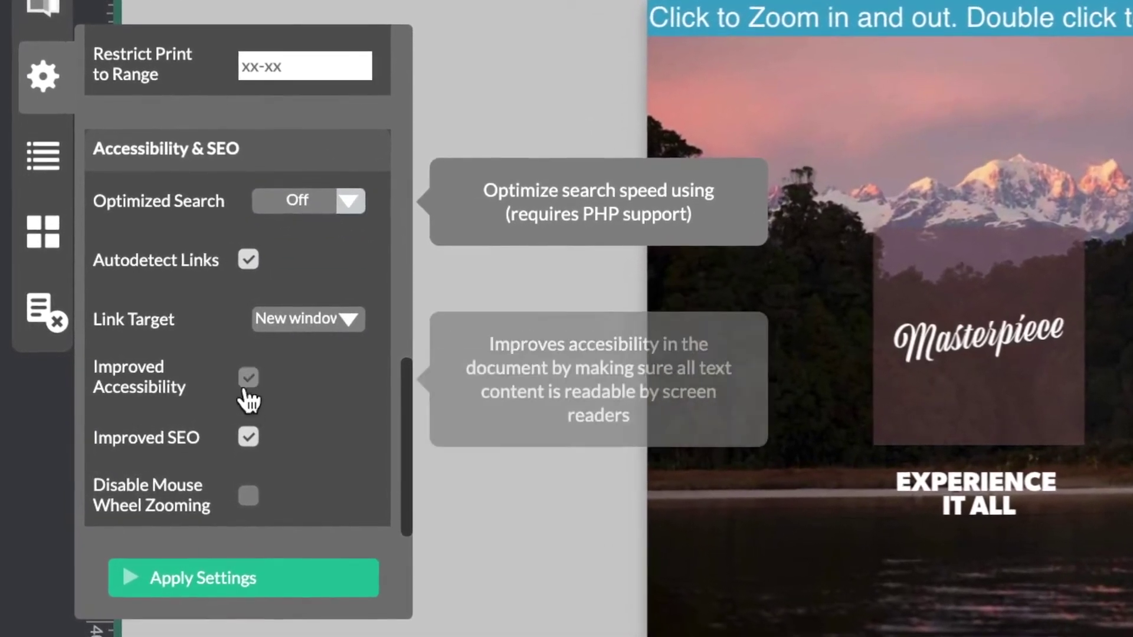
{"action": "left_click", "coordinate": [245, 437]}
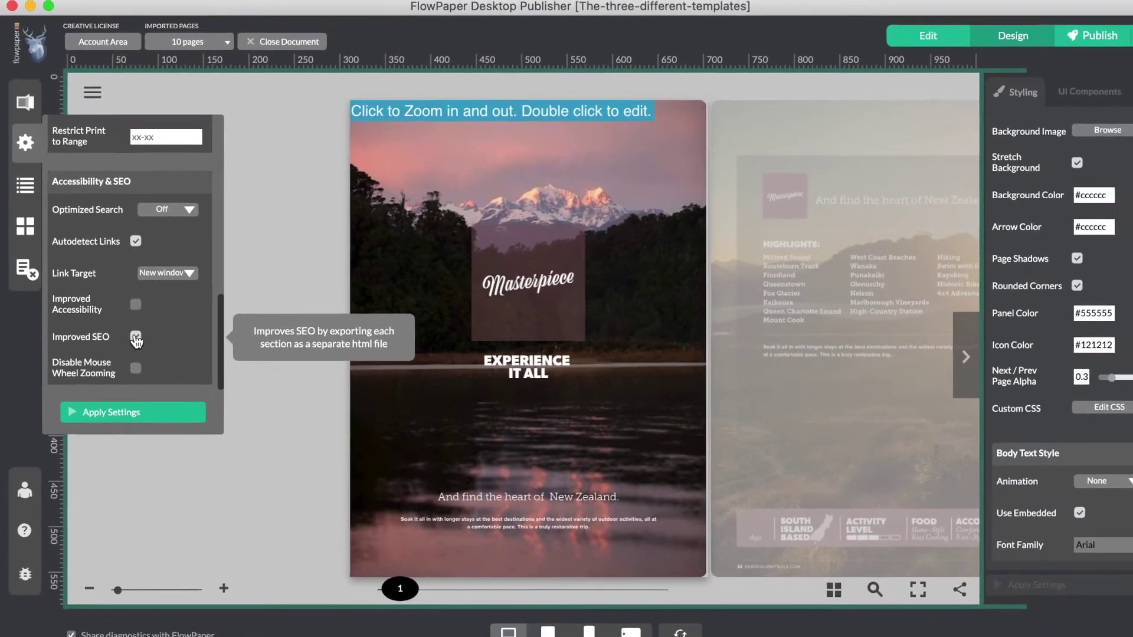
- Close the settings, switch to the mobile layout and advance two pages
{"action": "left_click", "coordinate": [30, 123]}
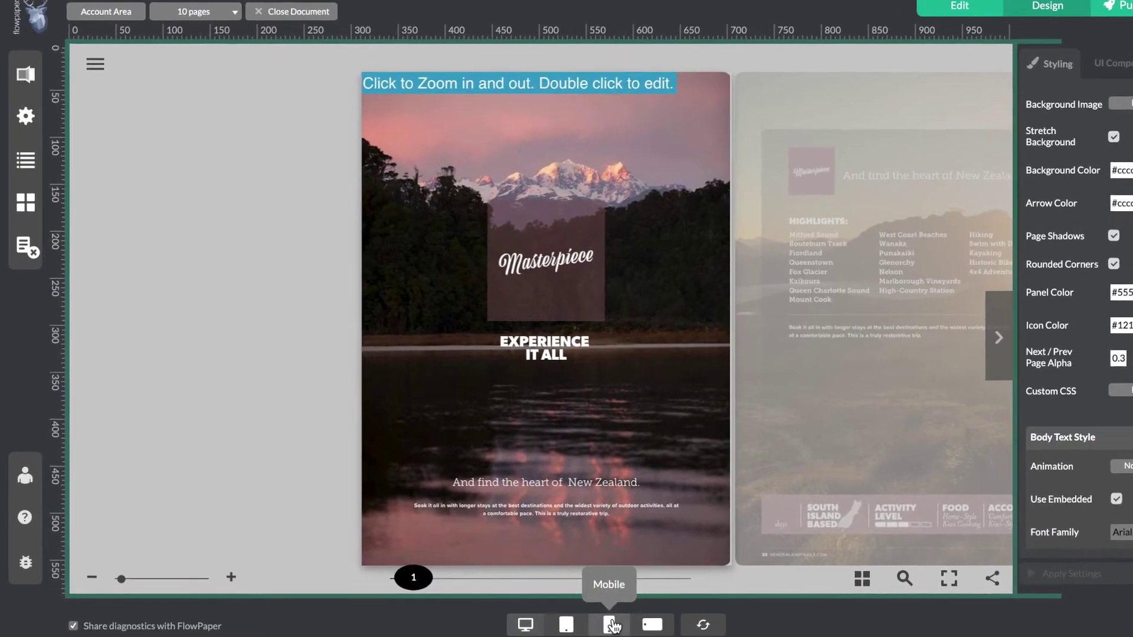
{"action": "left_click", "coordinate": [612, 624]}
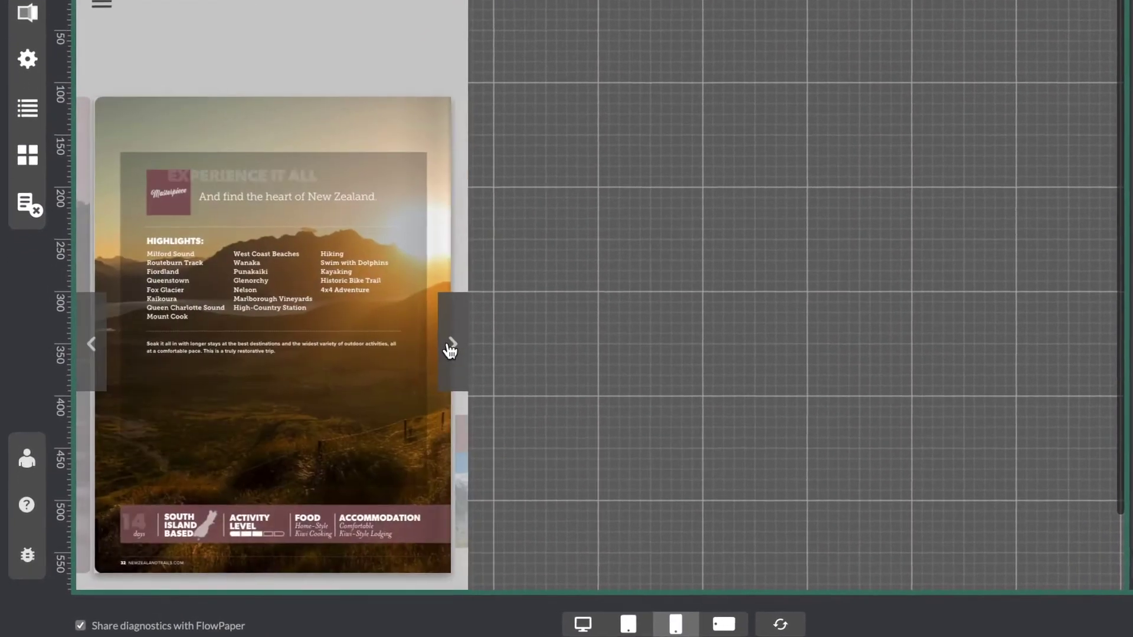
{"action": "left_click", "coordinate": [441, 352]}
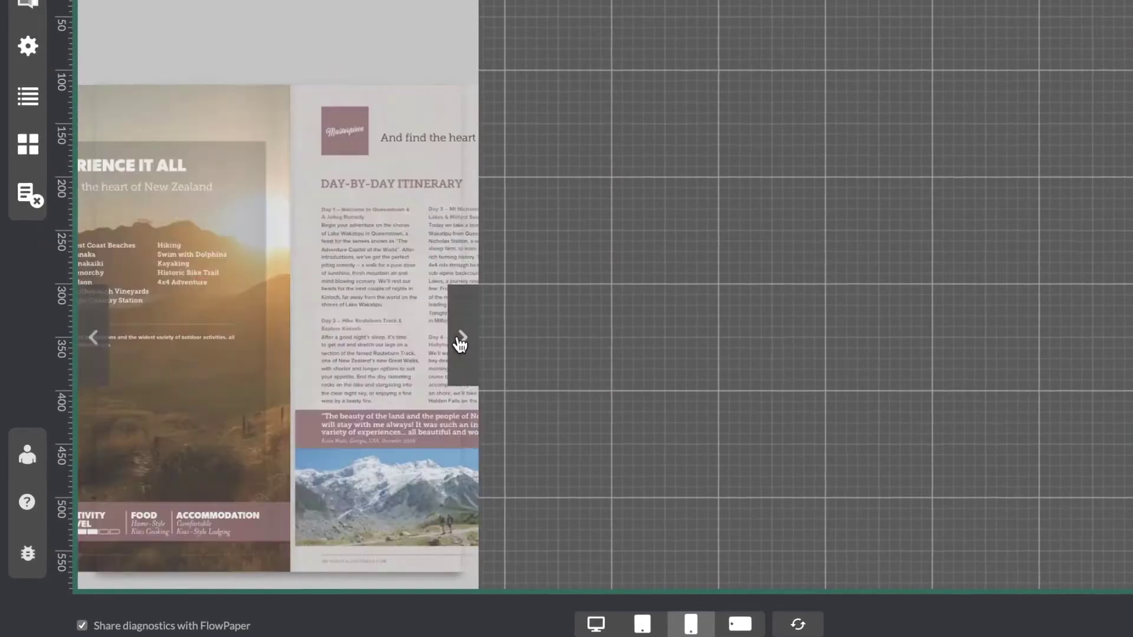
{"action": "left_click", "coordinate": [482, 325]}
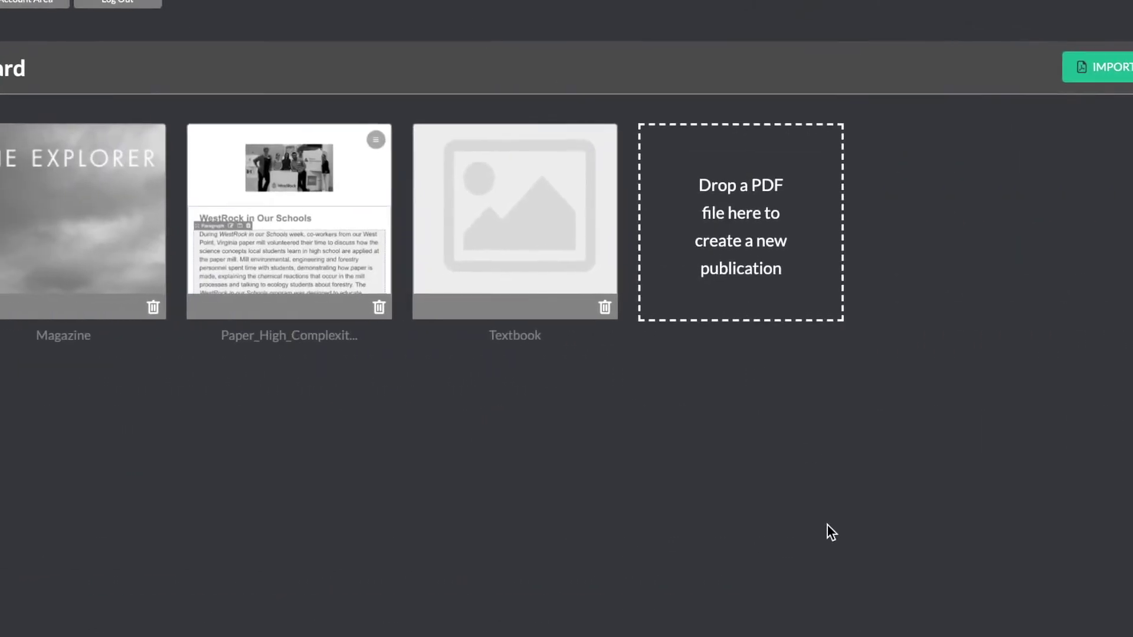
- Select The three different templates.pdf for import again
{"action": "left_click", "coordinate": [751, 242]}
{"action": "left_click", "coordinate": [443, 371]}
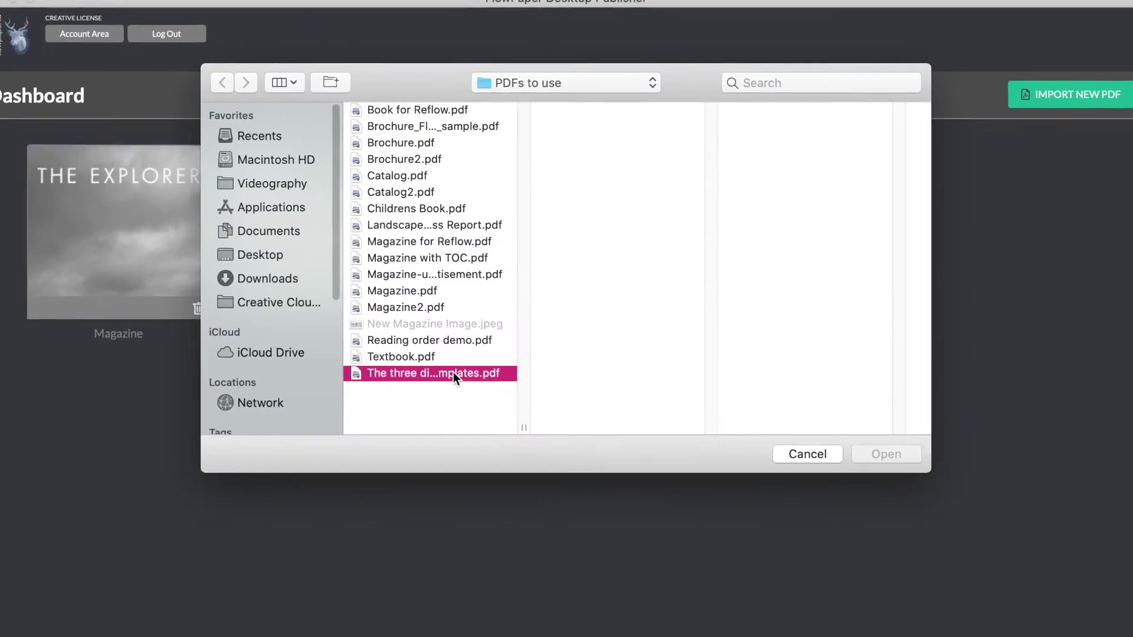
{"action": "left_click", "coordinate": [873, 446]}
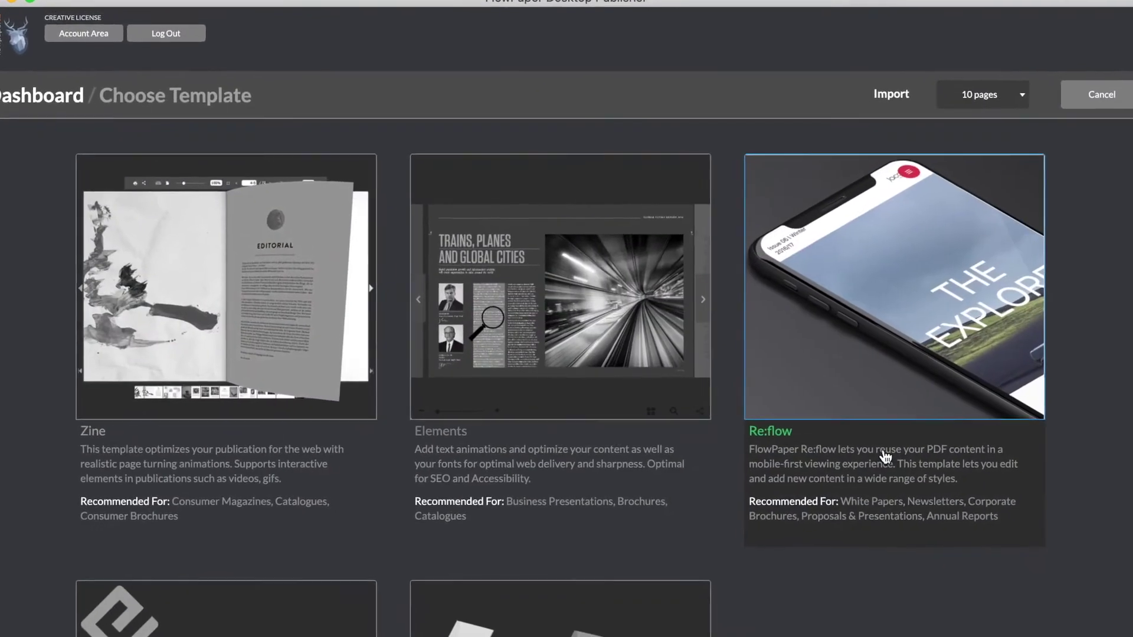
- Choose the Re:flow Page Builder template and continue through Import Options
{"action": "left_click", "coordinate": [875, 455]}
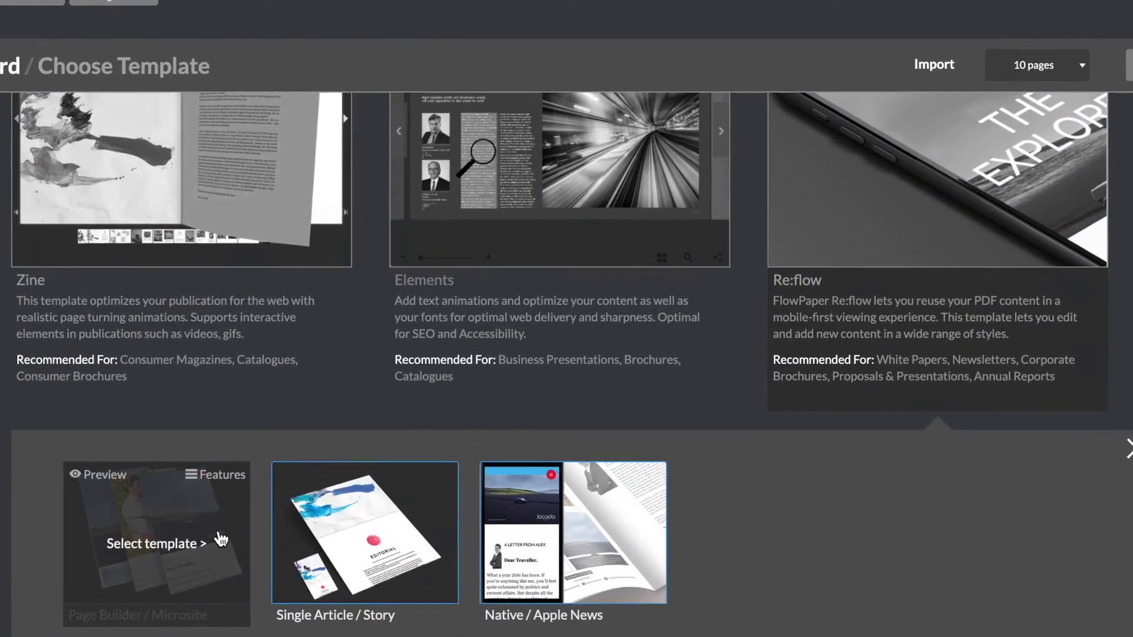
{"action": "left_click", "coordinate": [218, 536]}
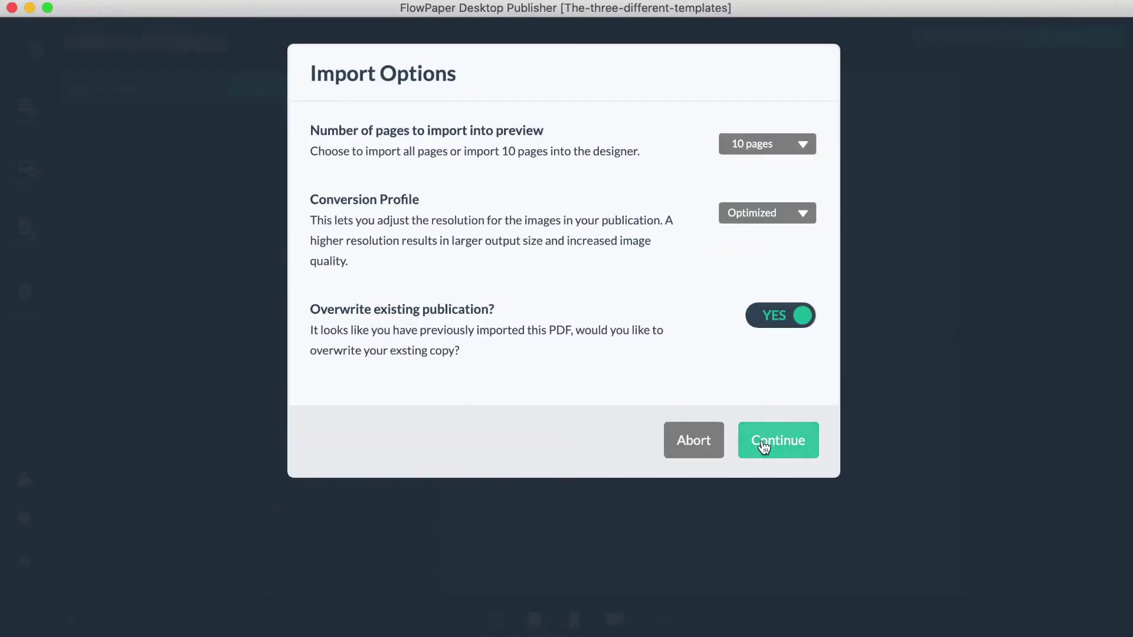
{"action": "left_click", "coordinate": [763, 444]}
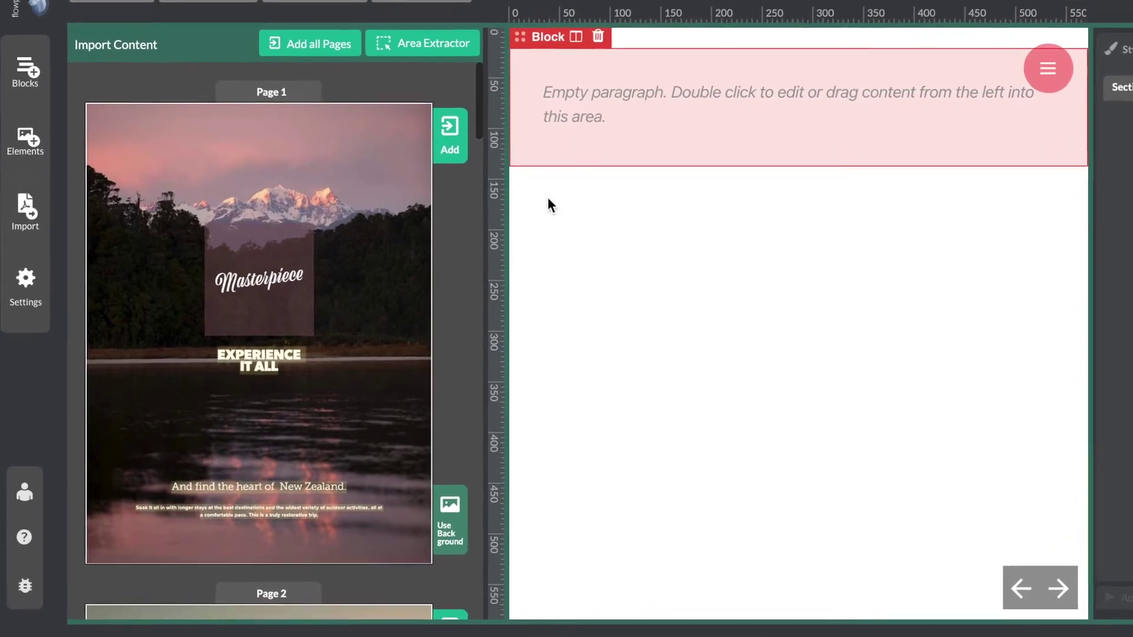
- Add page 1 as a Parallax Background section and set the EXPERIENCE IT ALL heading to 1.5em
{"action": "left_click", "coordinate": [453, 142]}
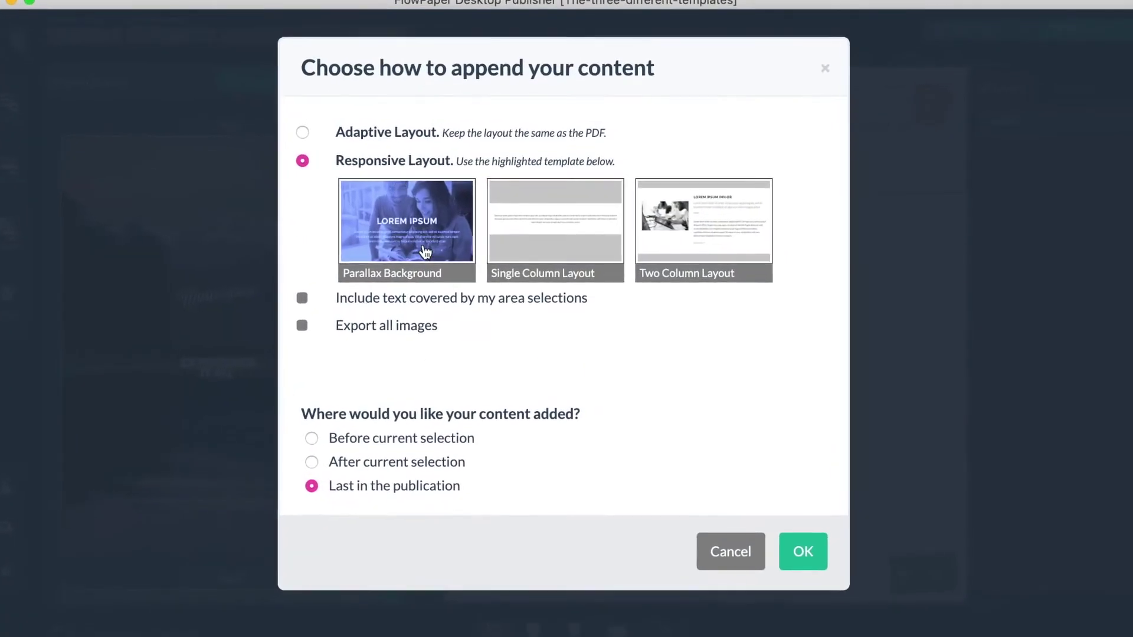
{"action": "left_click", "coordinate": [803, 551]}
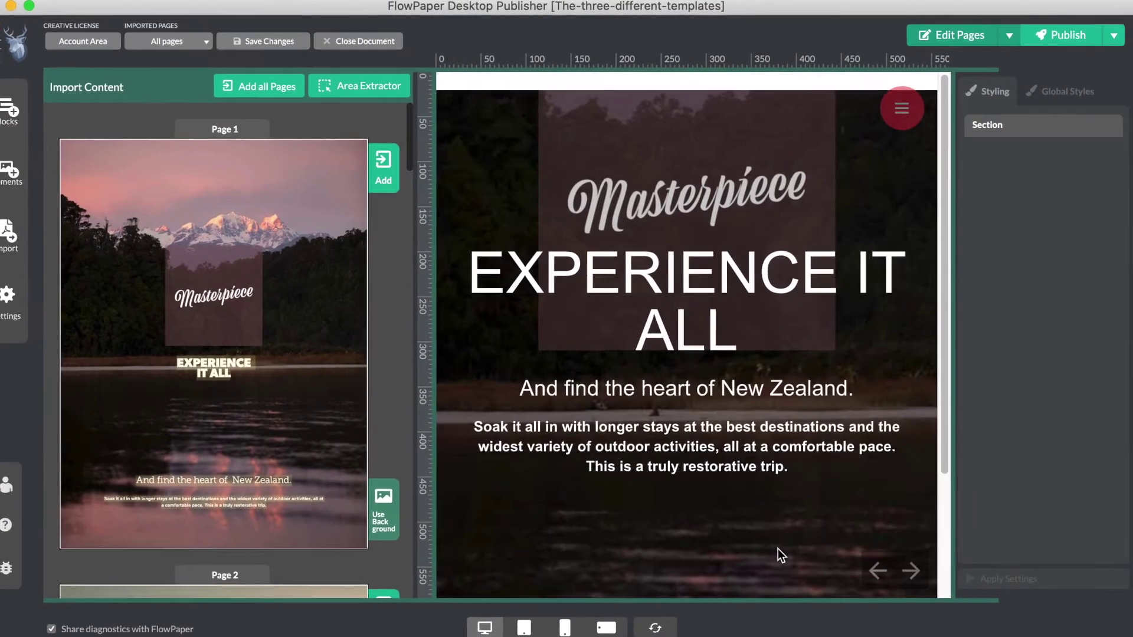
{"action": "left_click", "coordinate": [678, 320]}
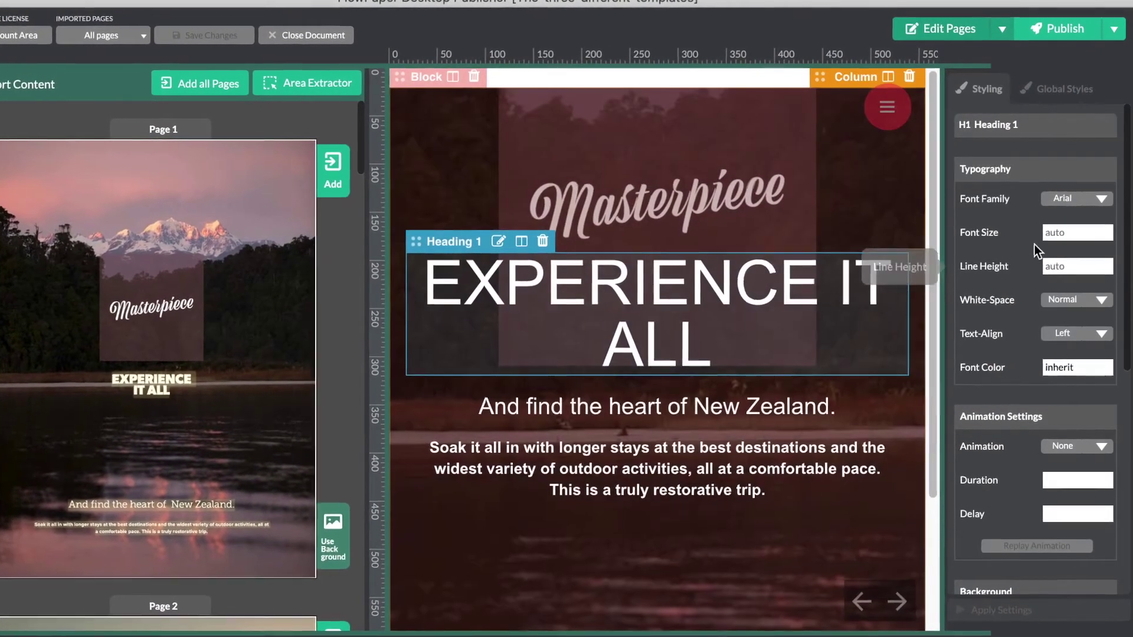
{"action": "left_click", "coordinate": [1060, 227]}
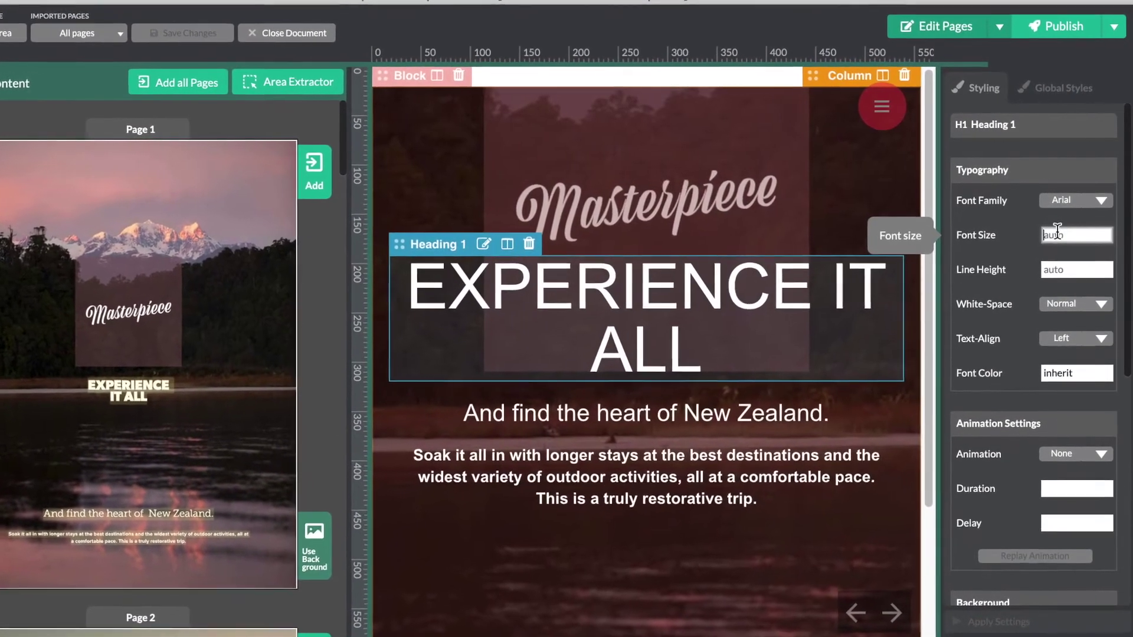
{"action": "type", "text": "1"}
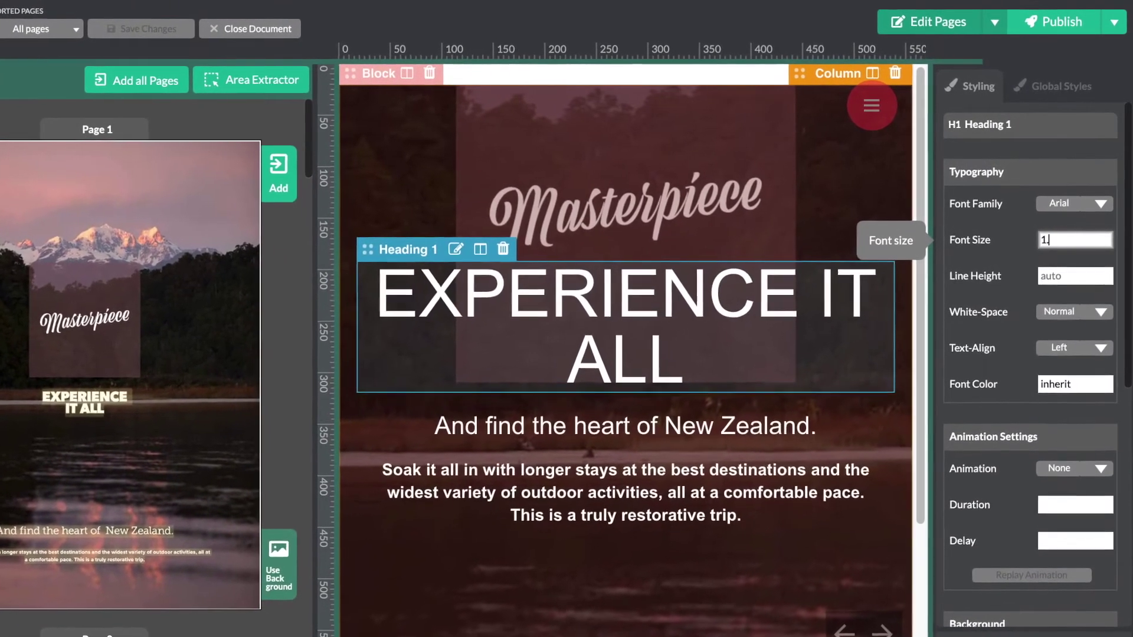
{"action": "type", "text": ".5em"}
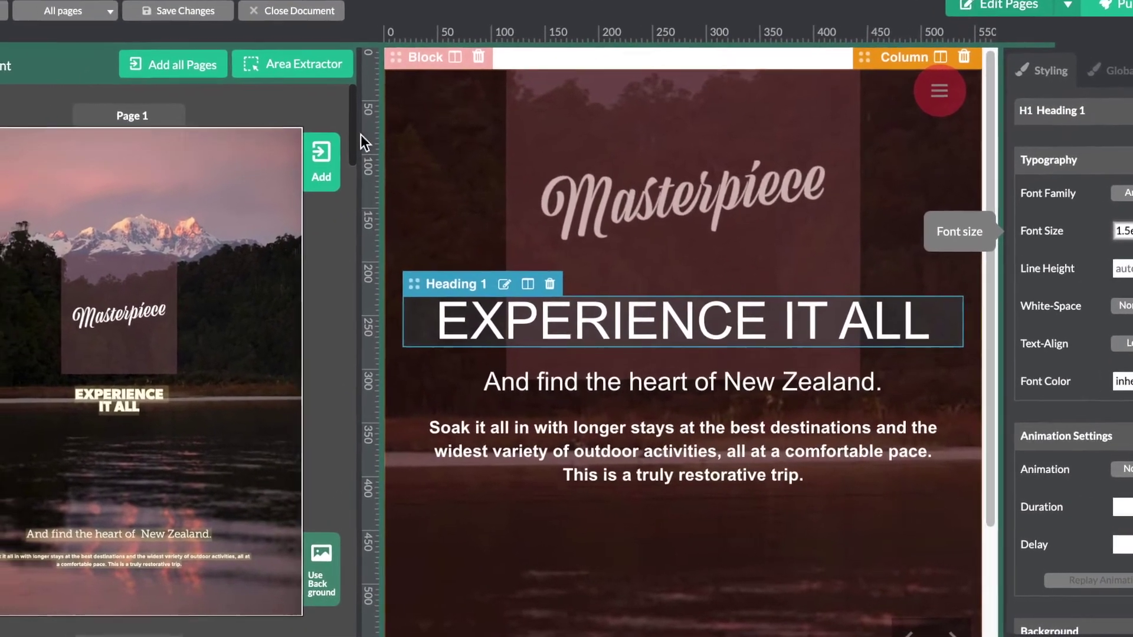
- Append page 4 in a Two Column Layout with all its images exported
{"action": "left_click_drag", "start_coordinate": [316, 134], "coordinate": [306, 351]}
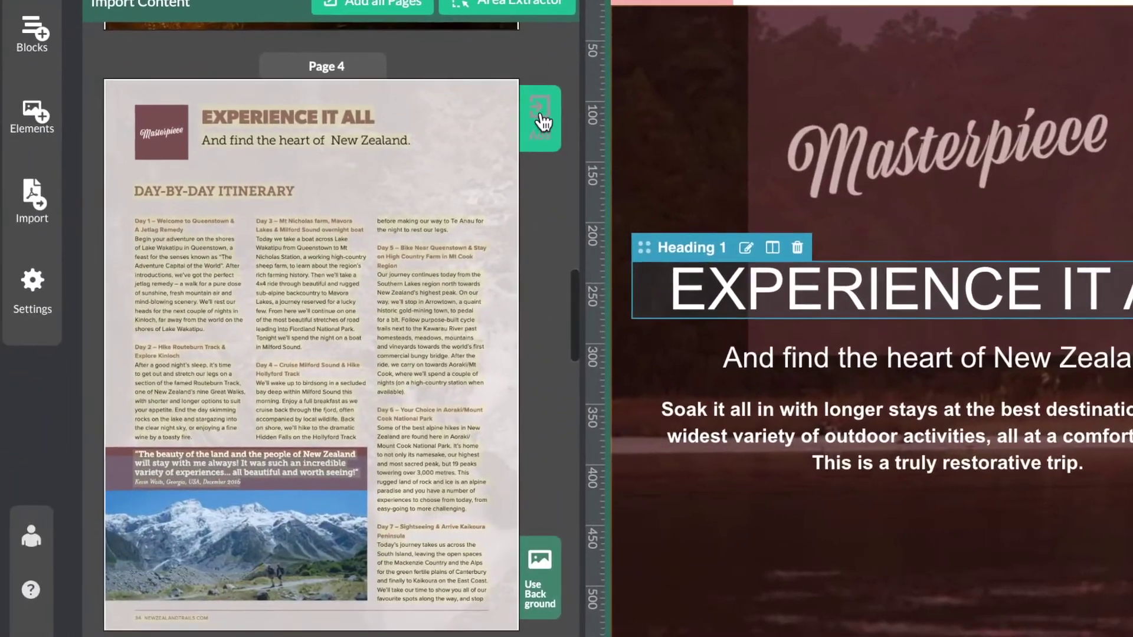
{"action": "left_click", "coordinate": [464, 168]}
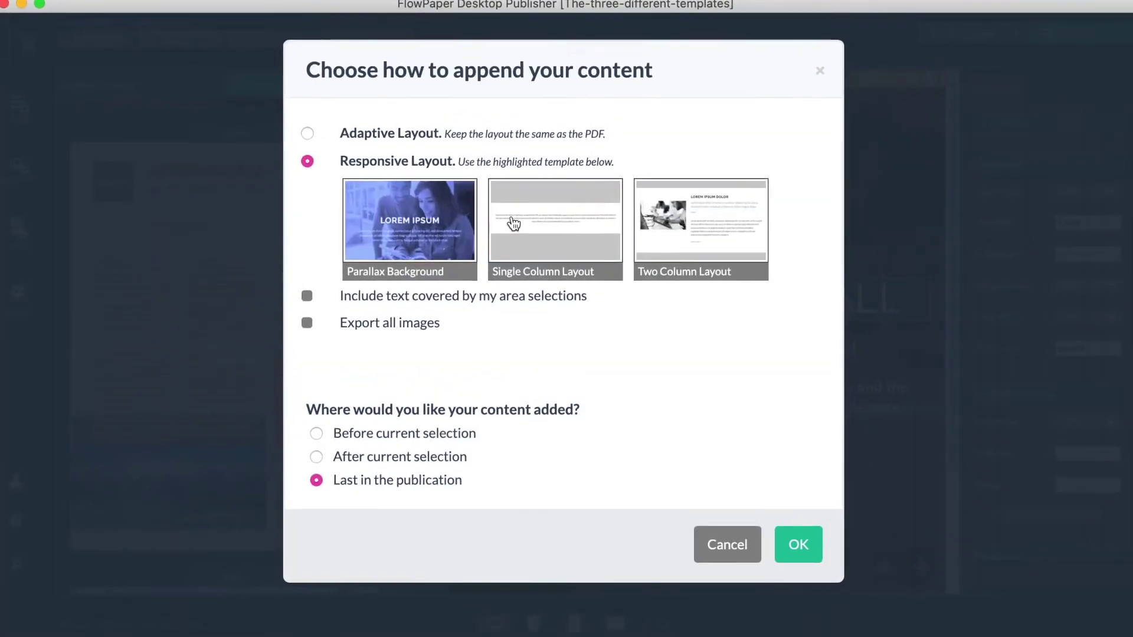
{"action": "left_click", "coordinate": [307, 322]}
{"action": "left_click", "coordinate": [700, 229]}
{"action": "left_click", "coordinate": [798, 544]}
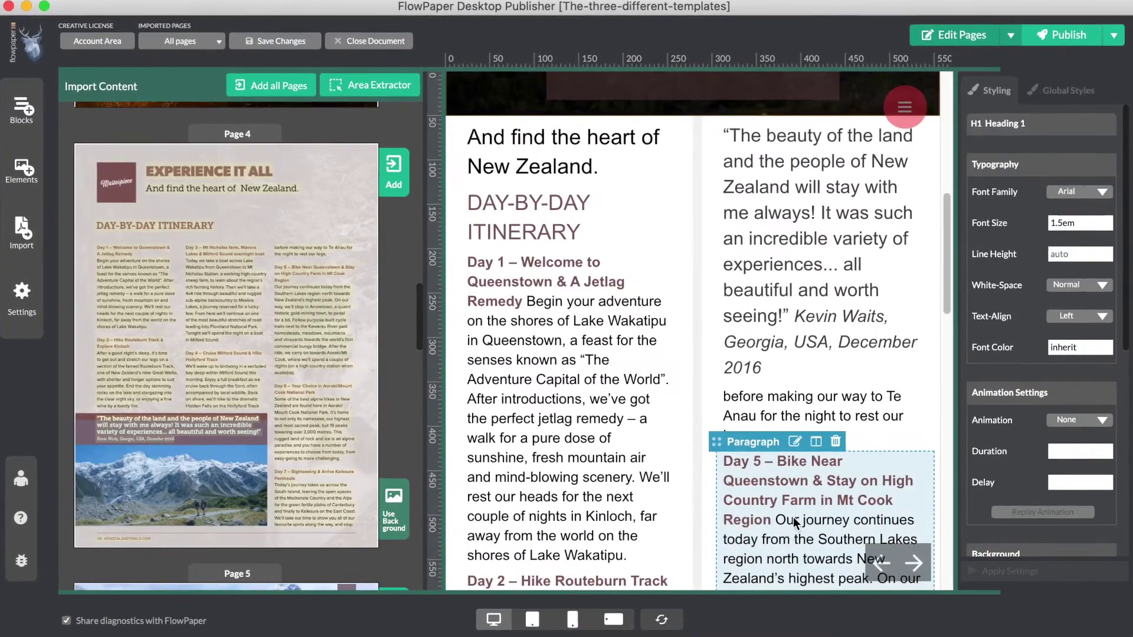
- Delete the DAY-BY-DAY ITINERARY heading and move the mountain photo to a full-width row below
{"action": "left_click", "coordinate": [537, 216]}
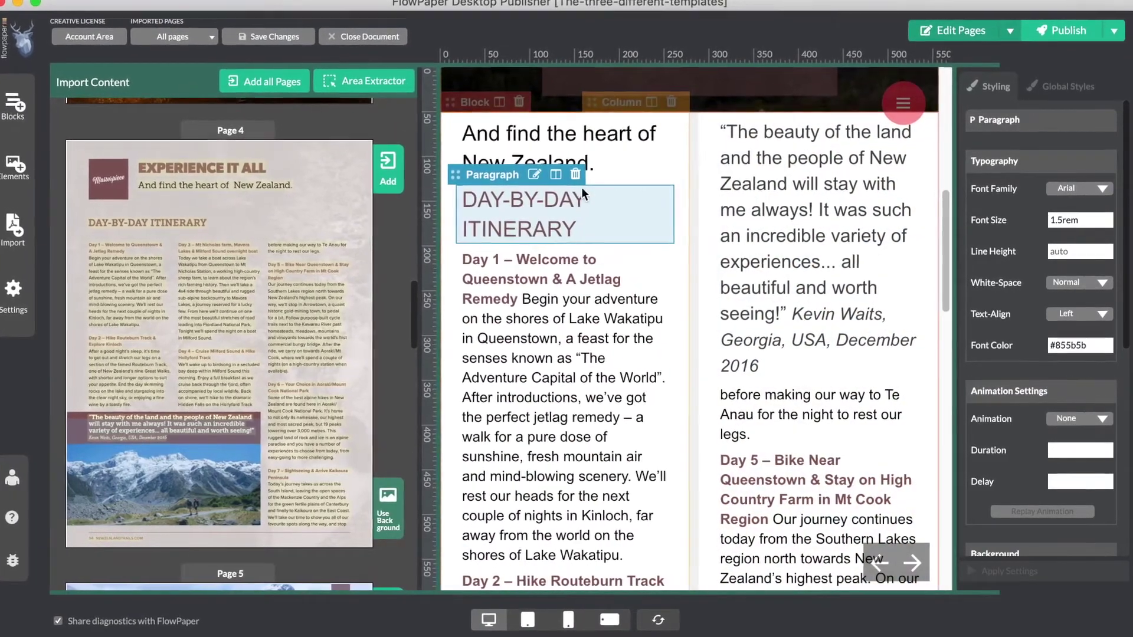
{"action": "left_click", "coordinate": [576, 175]}
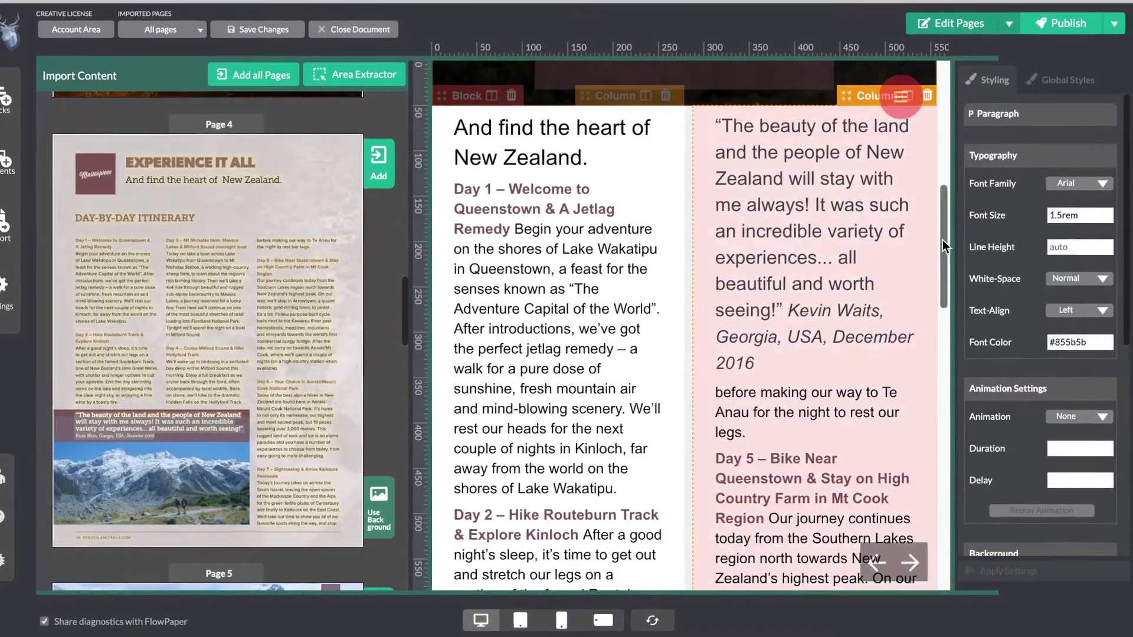
{"action": "left_click_drag", "start_coordinate": [943, 239], "coordinate": [935, 520]}
{"action": "left_click", "coordinate": [742, 257]}
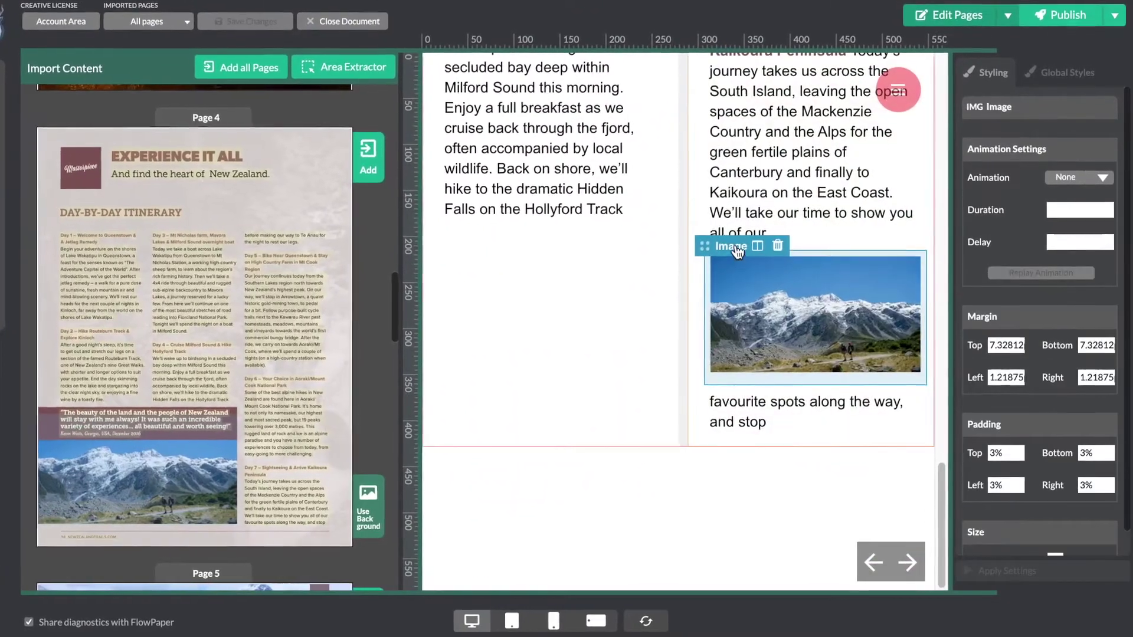
{"action": "left_click_drag", "start_coordinate": [737, 252], "coordinate": [674, 425]}
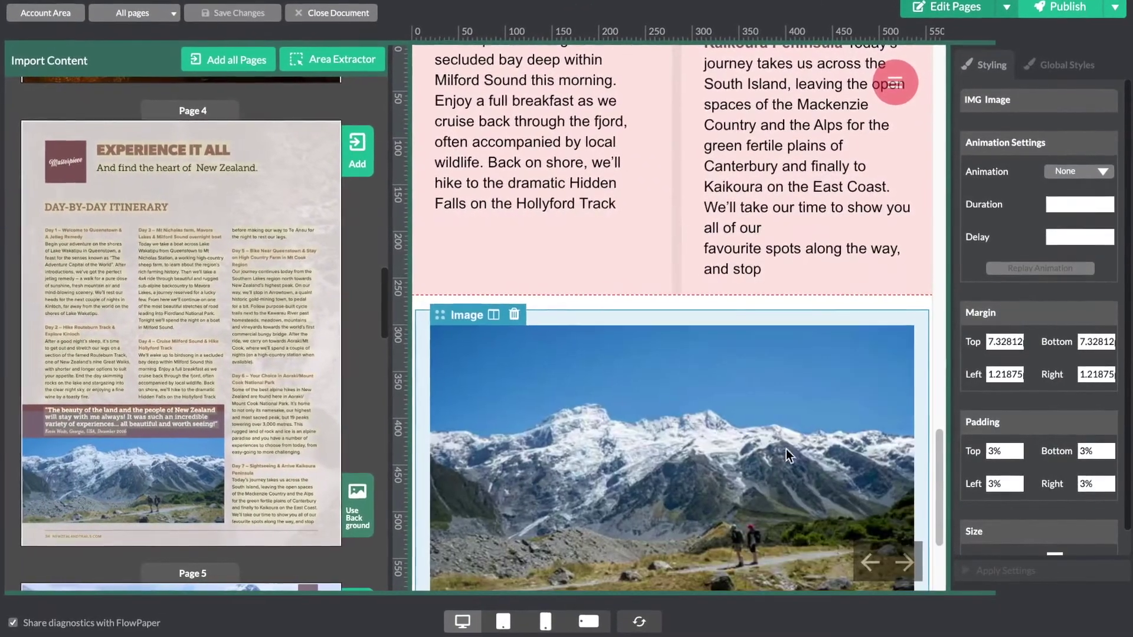
{"action": "left_click_drag", "start_coordinate": [930, 462], "coordinate": [944, 35]}
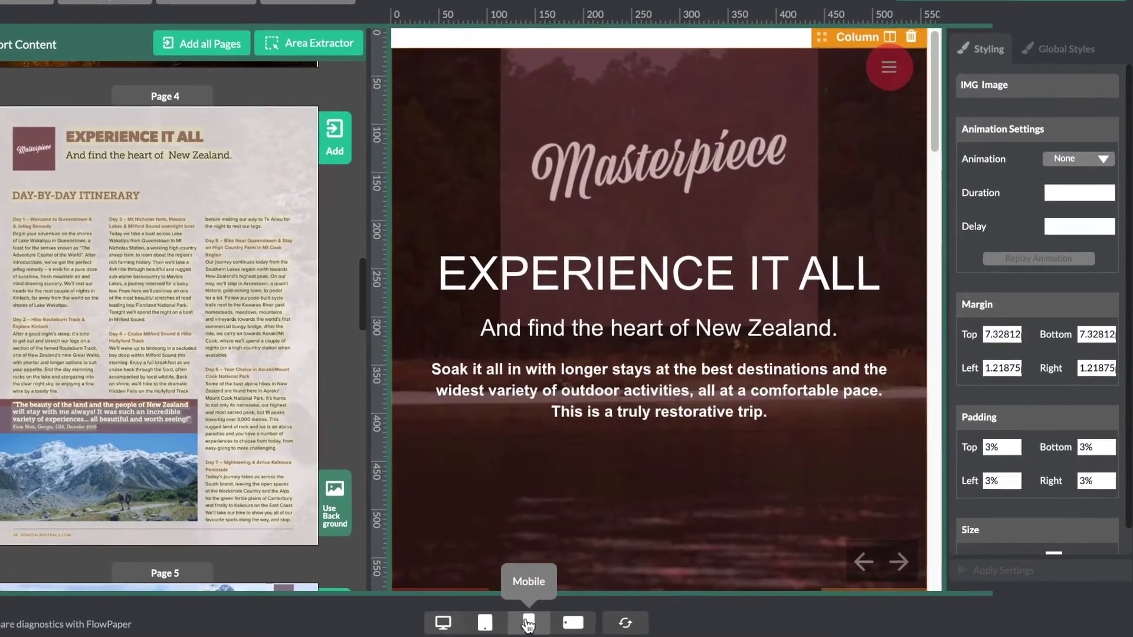
- Switch to the mobile layout and scroll to review the rewrapped heading and text
{"action": "left_click", "coordinate": [528, 624]}
{"action": "left_click", "coordinate": [747, 135]}
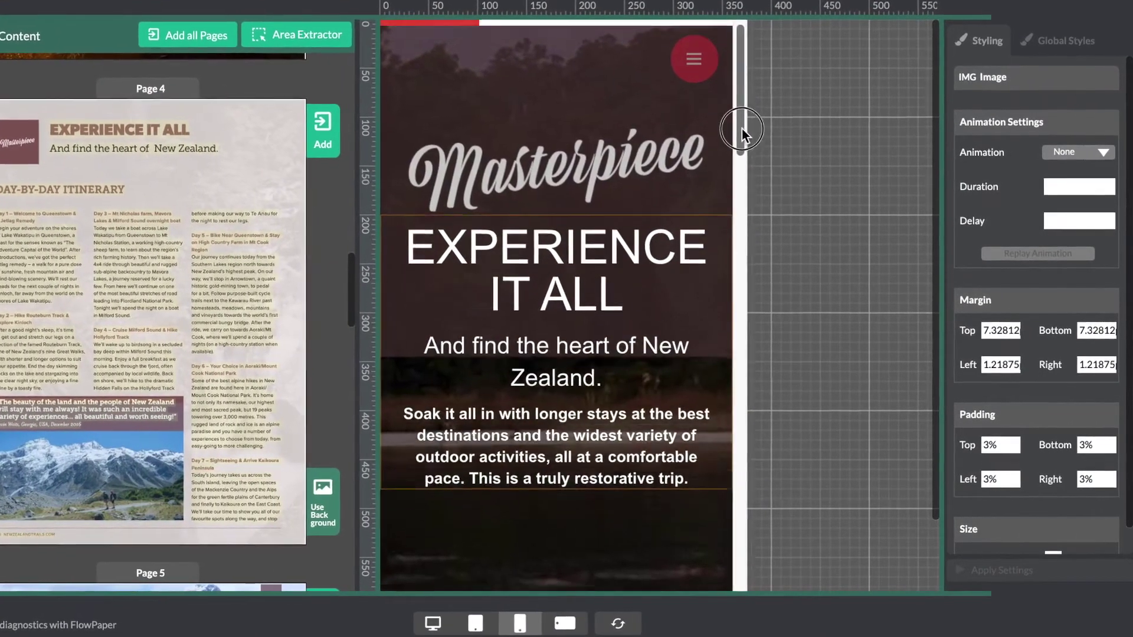
{"action": "left_click_drag", "start_coordinate": [742, 129], "coordinate": [731, 88]}
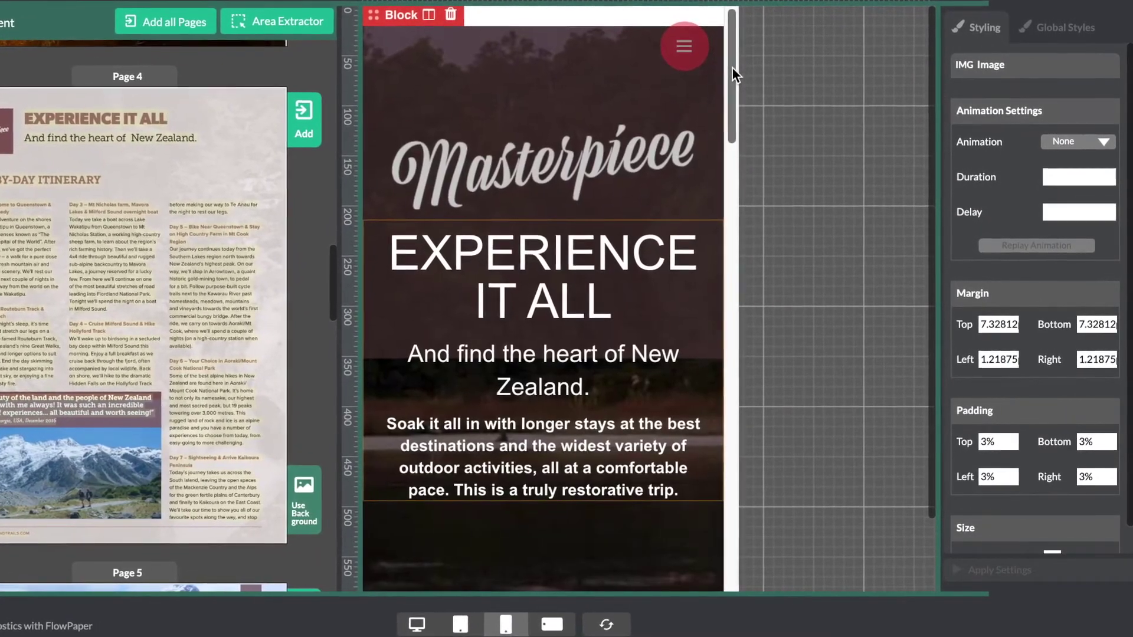